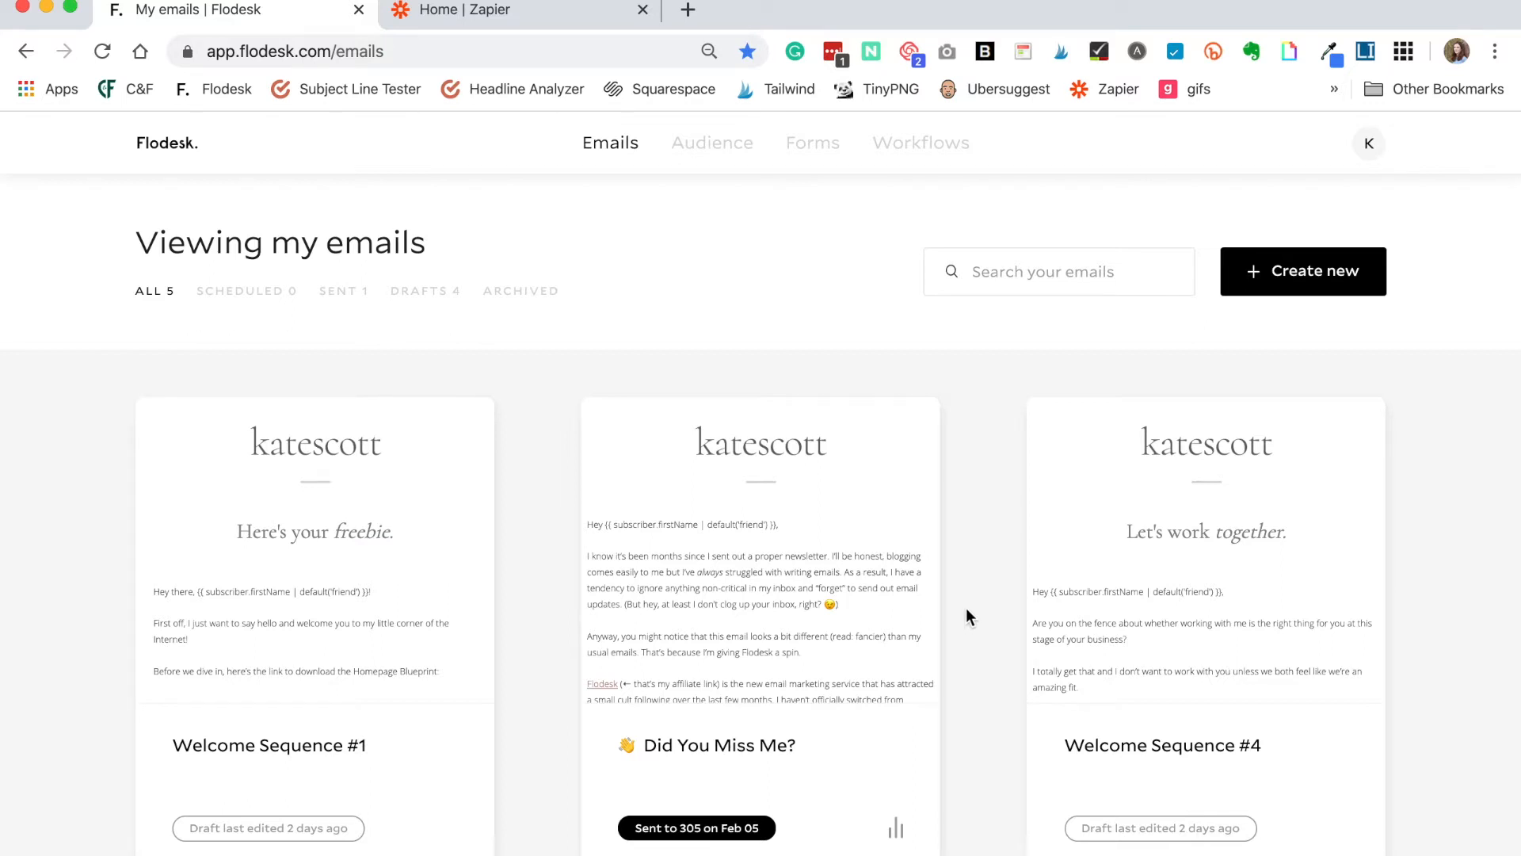
Step: Create a new audience segment named "Ecommerce Customers" and save it
mouse_move(704, 144)
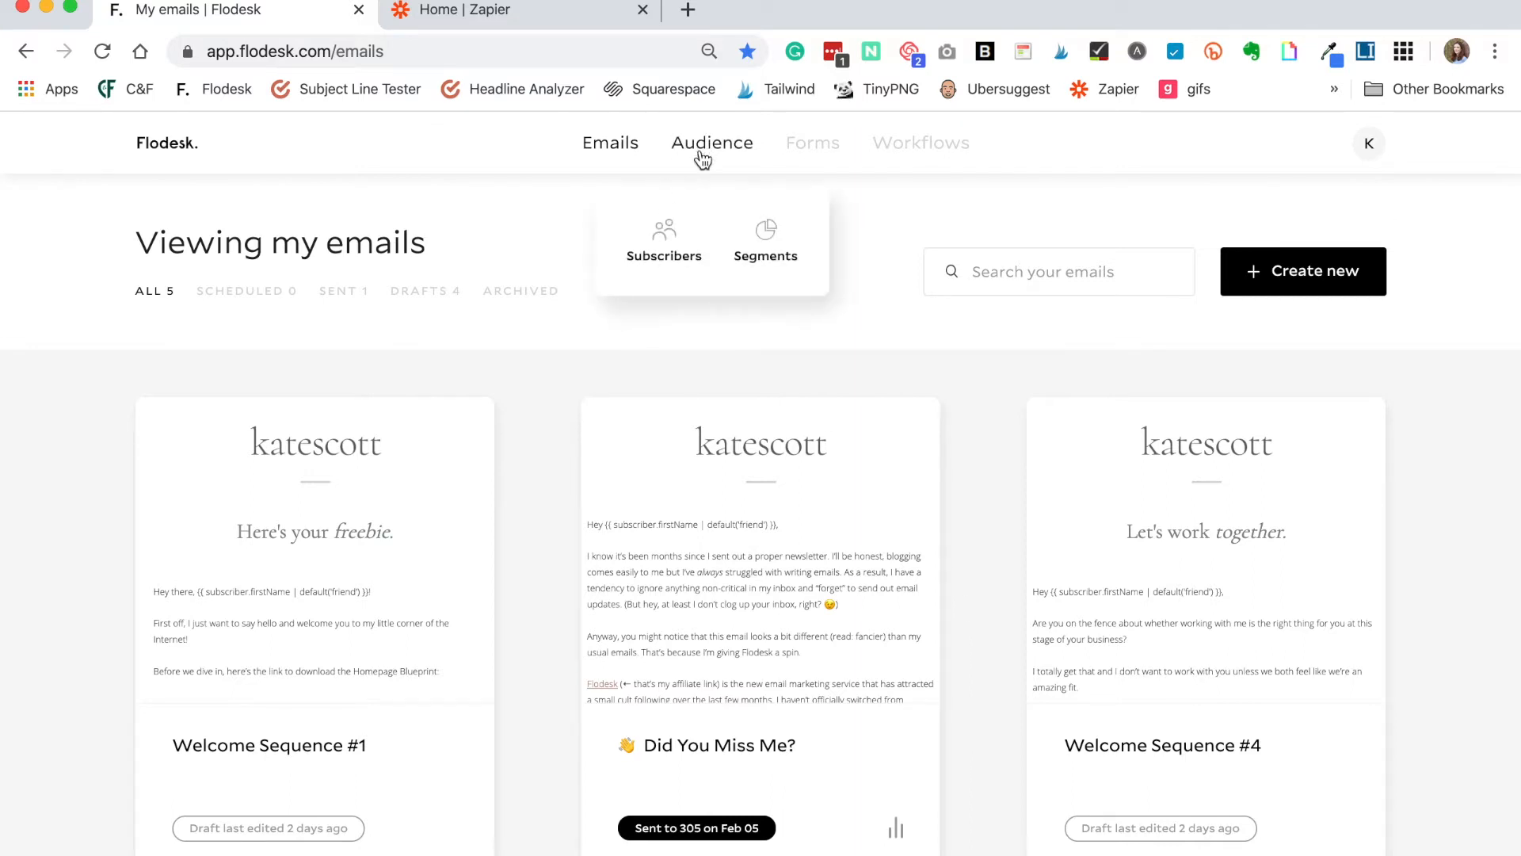
click(765, 252)
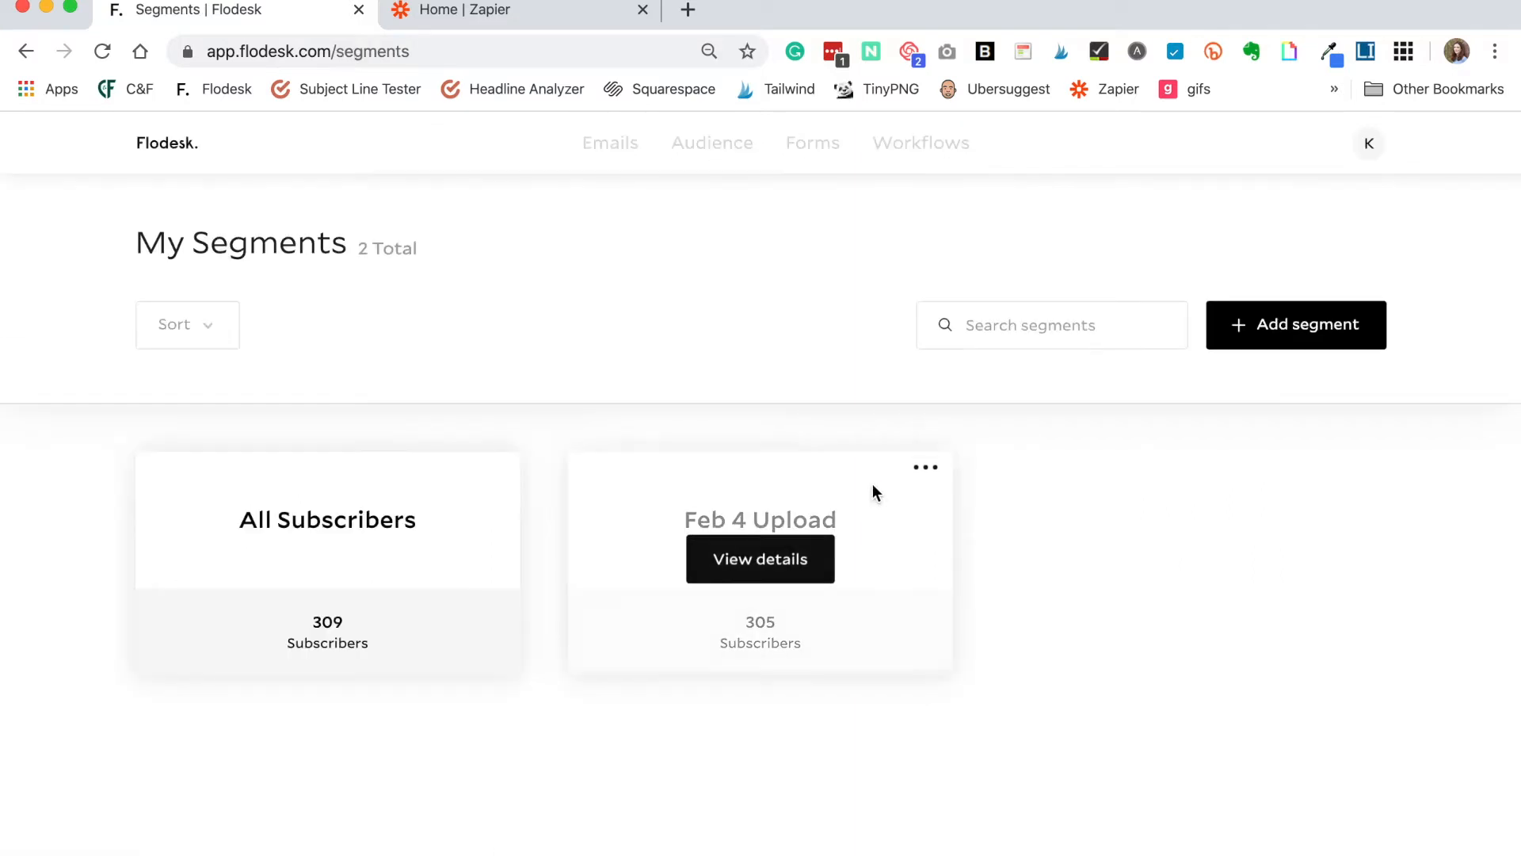
click(1296, 339)
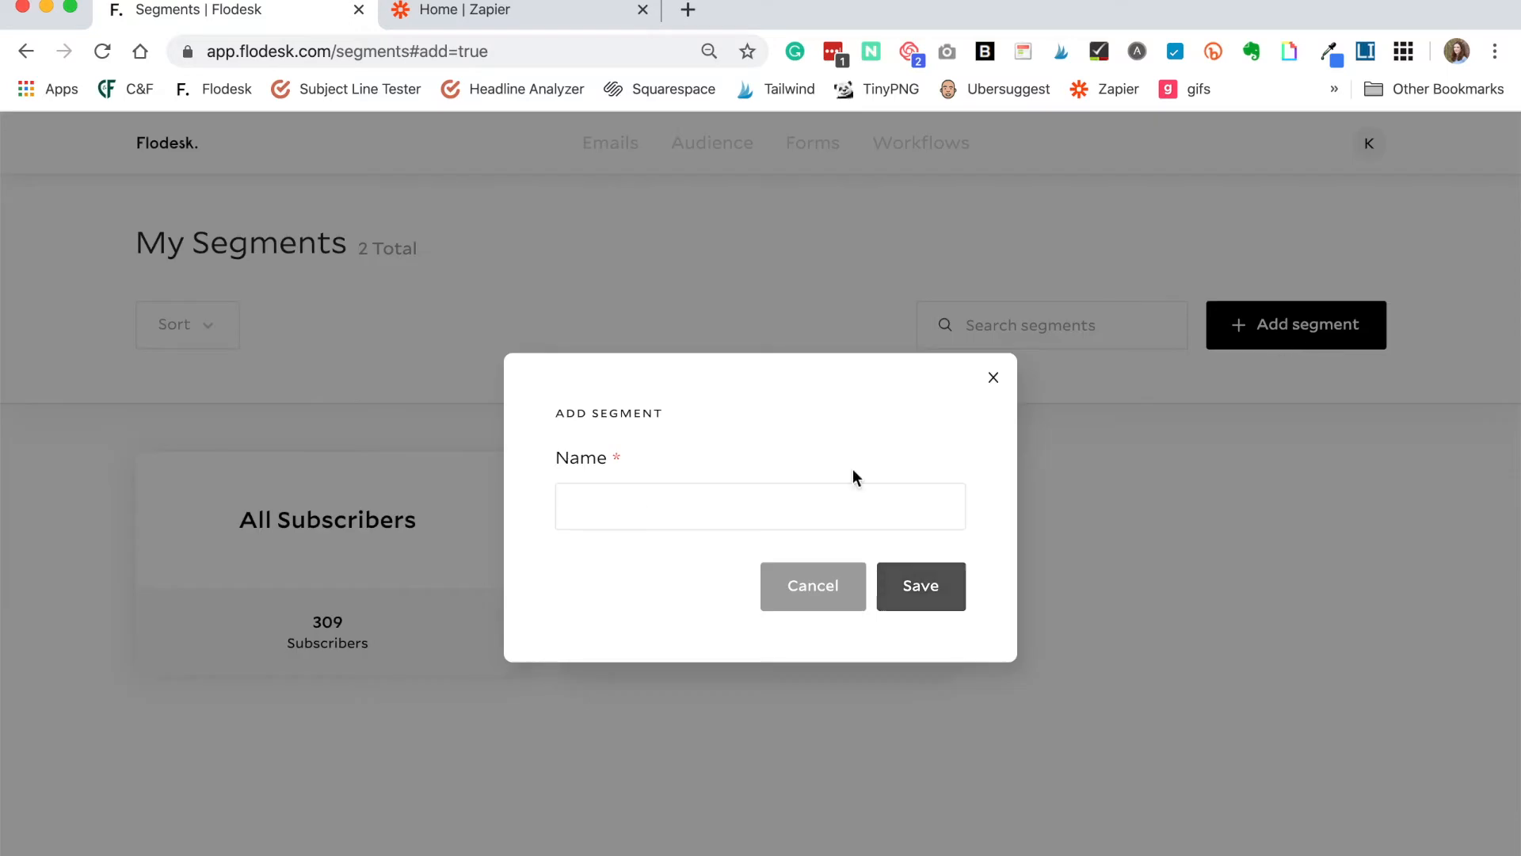
click(600, 509)
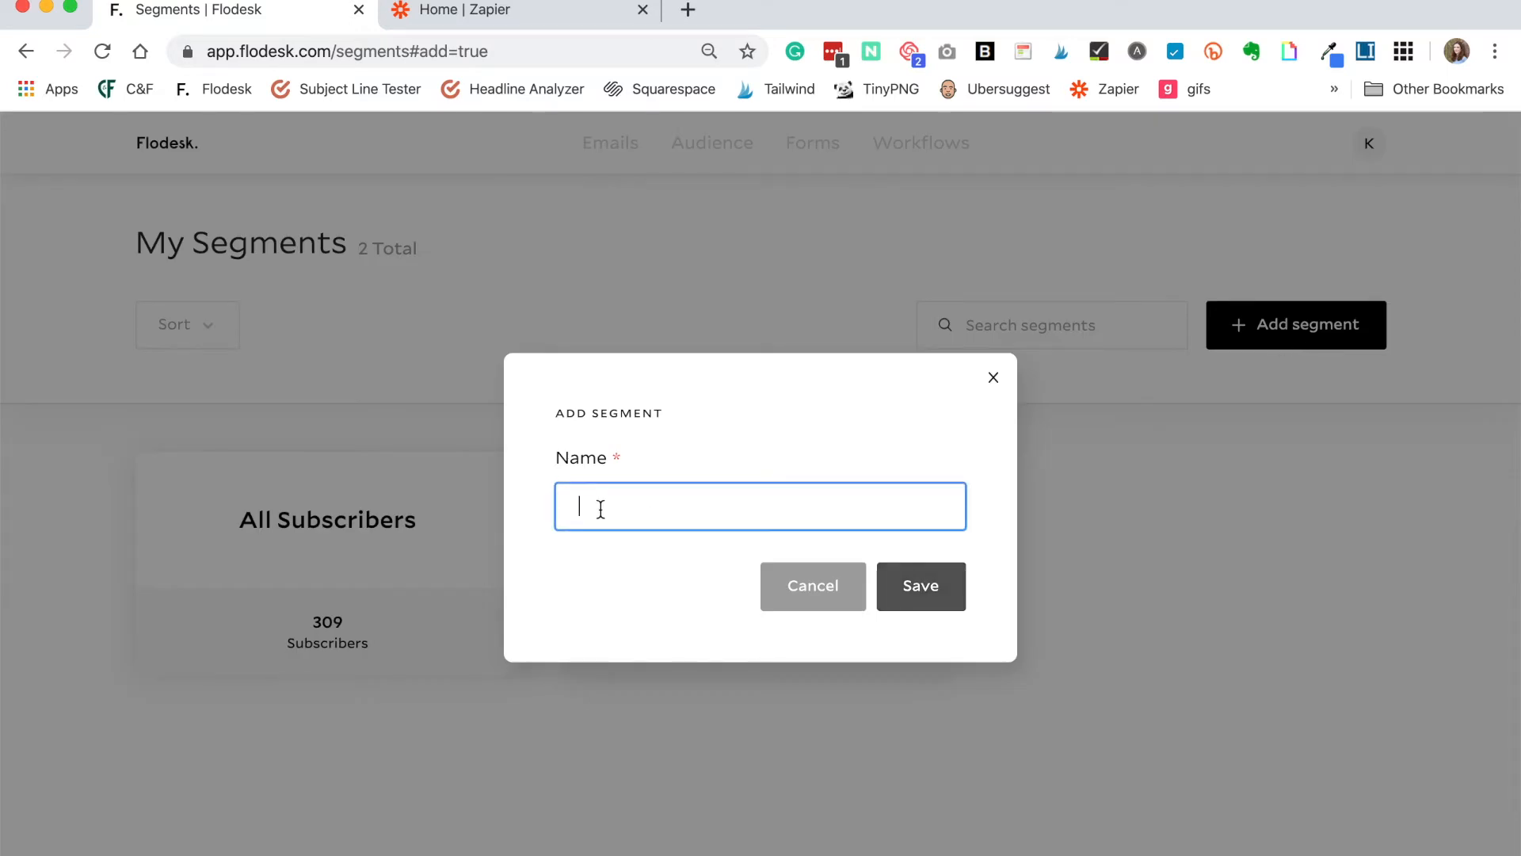
text(Ecommerce )
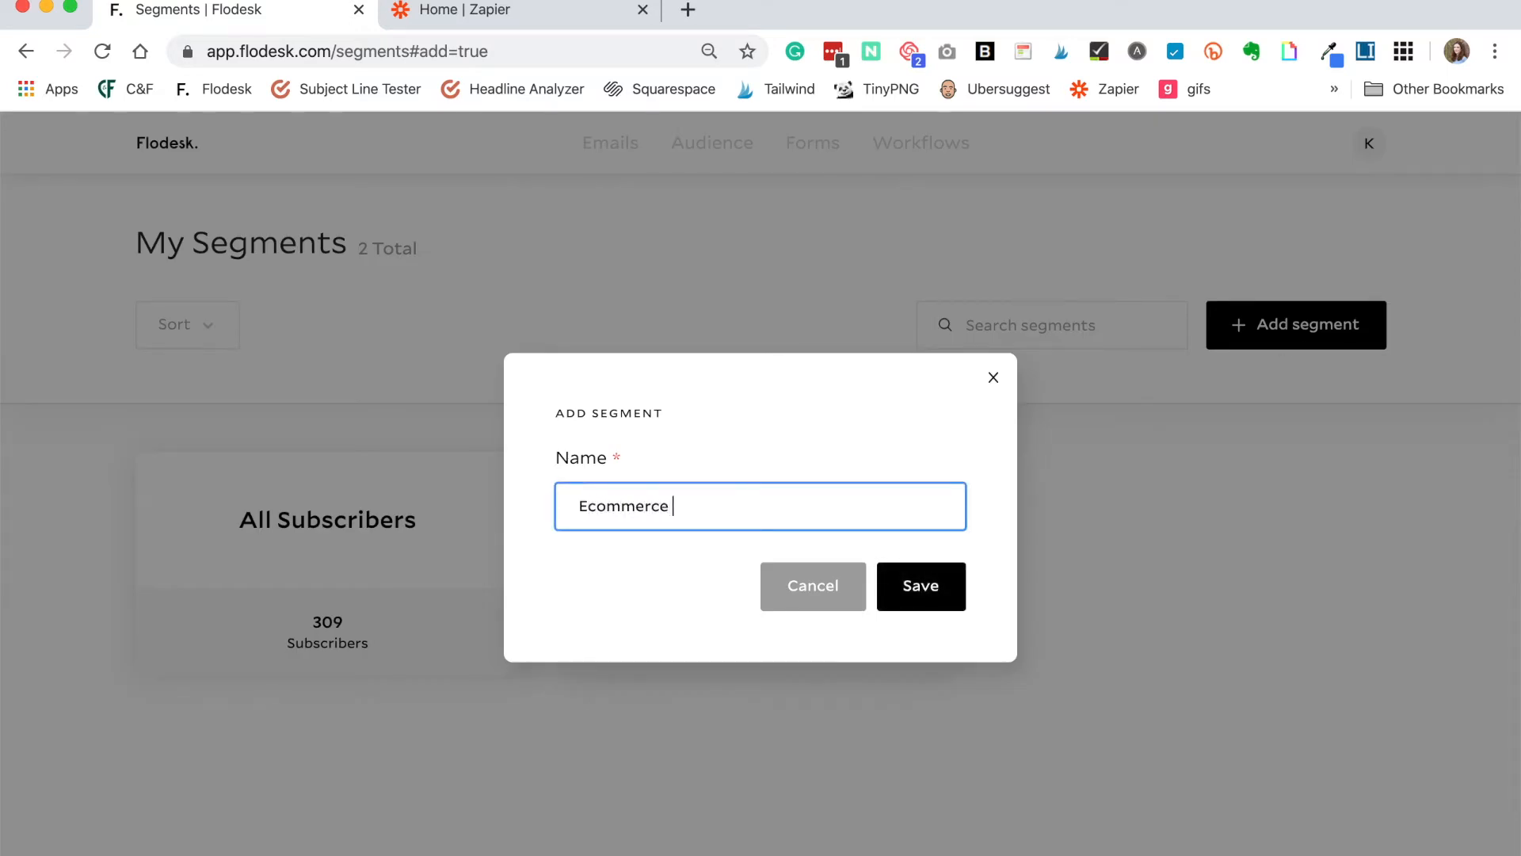
text(Customers)
click(925, 610)
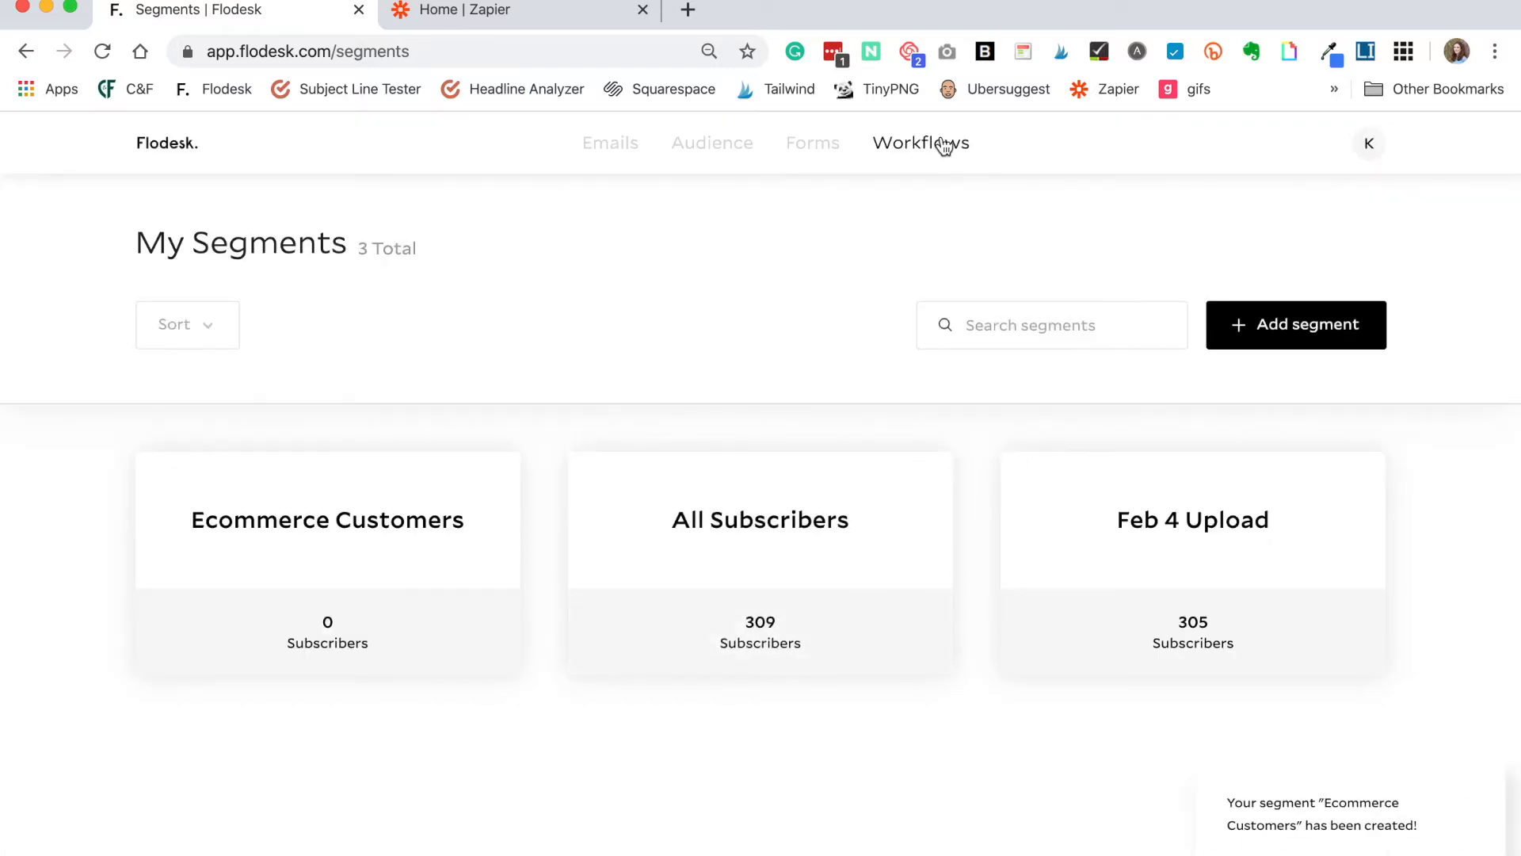
Step: Create a new workflow from scratch named "Post-Sale Sequence" and save it
click(943, 146)
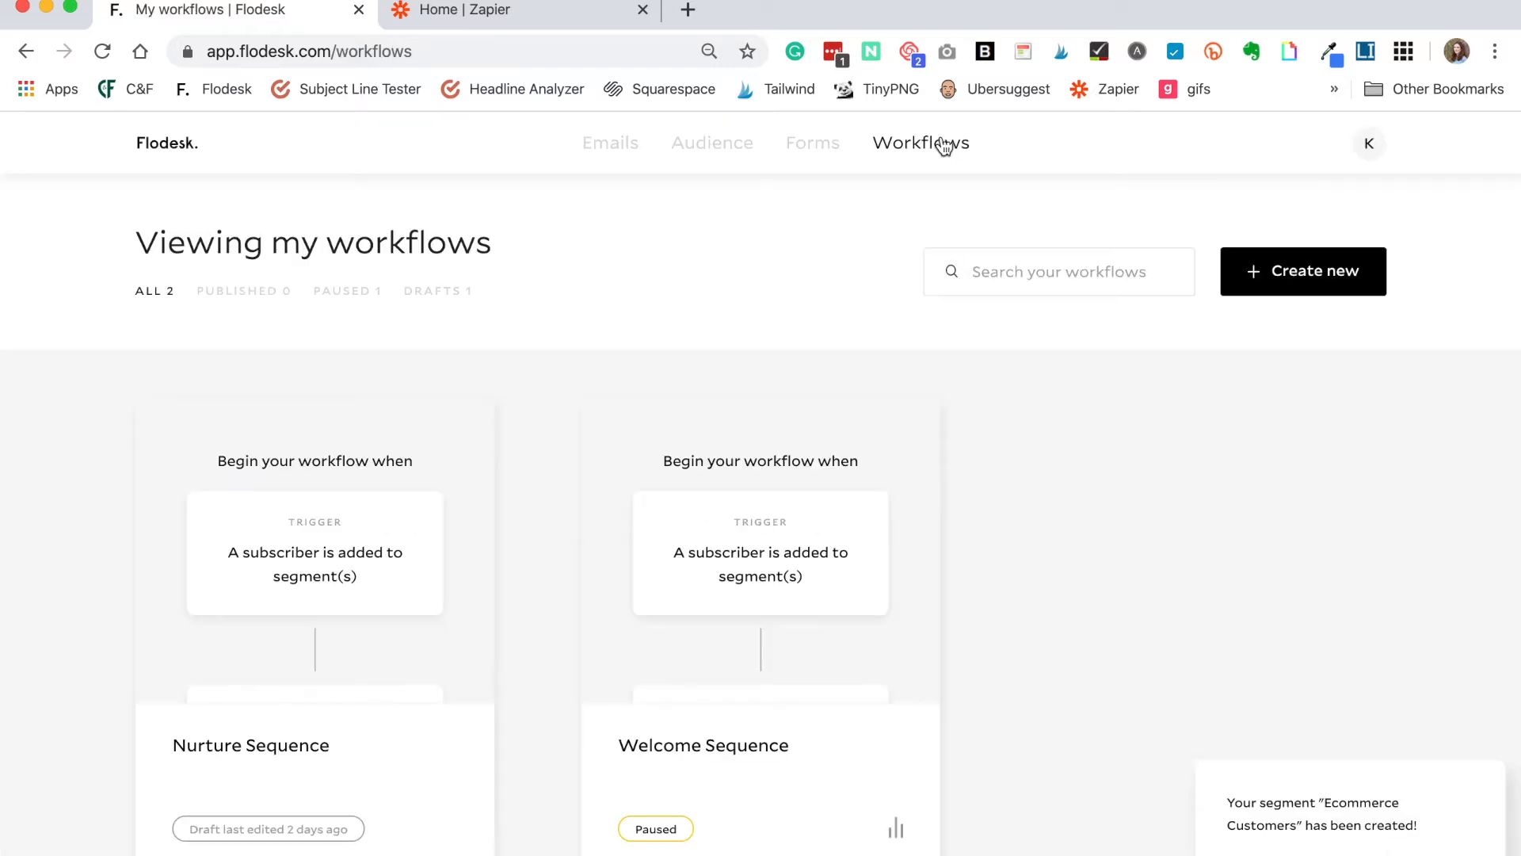
click(1303, 274)
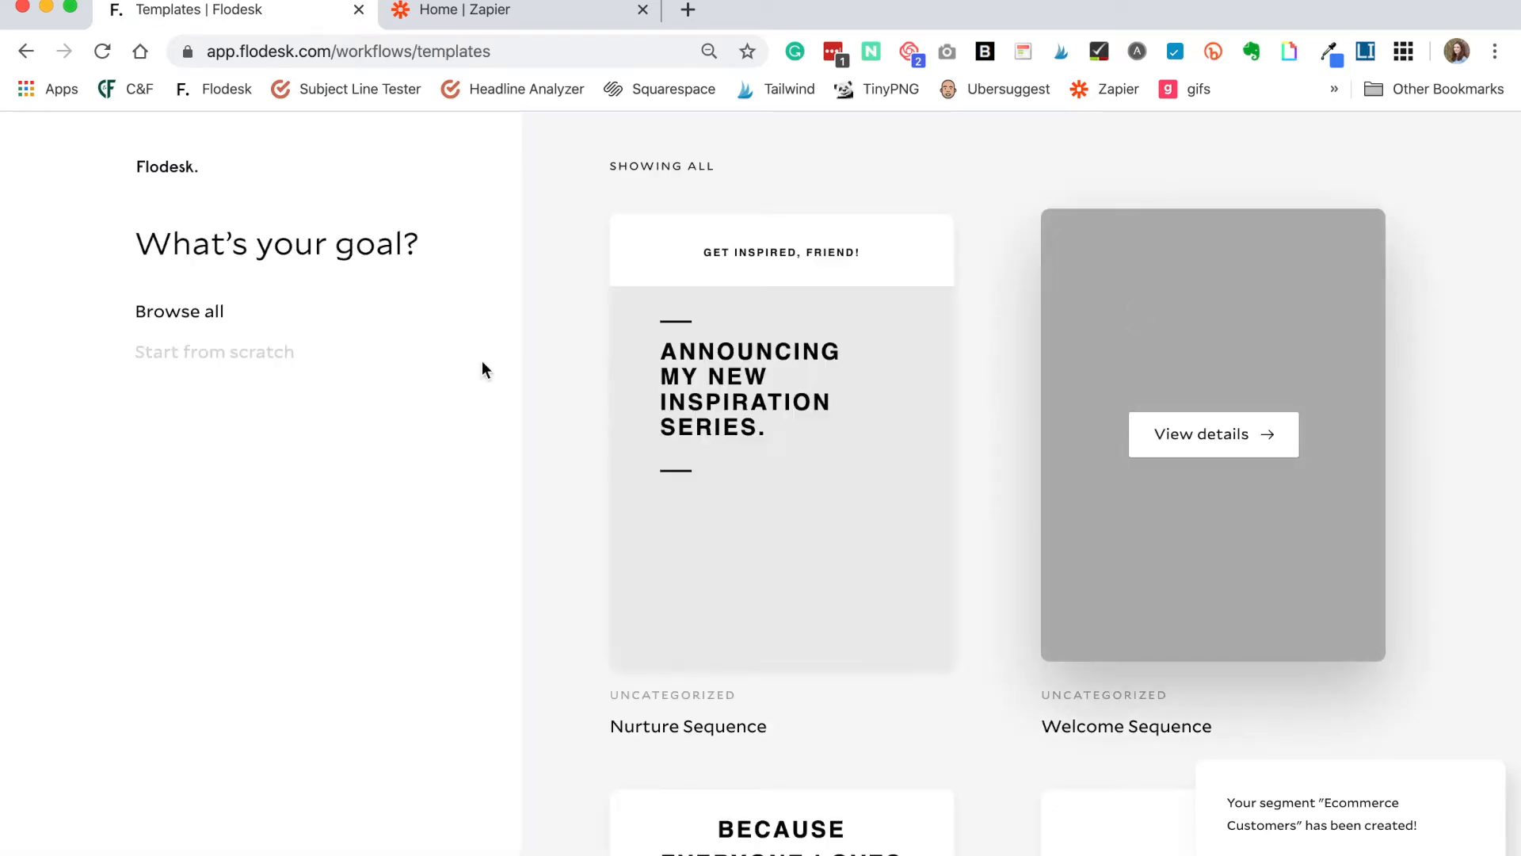
click(225, 354)
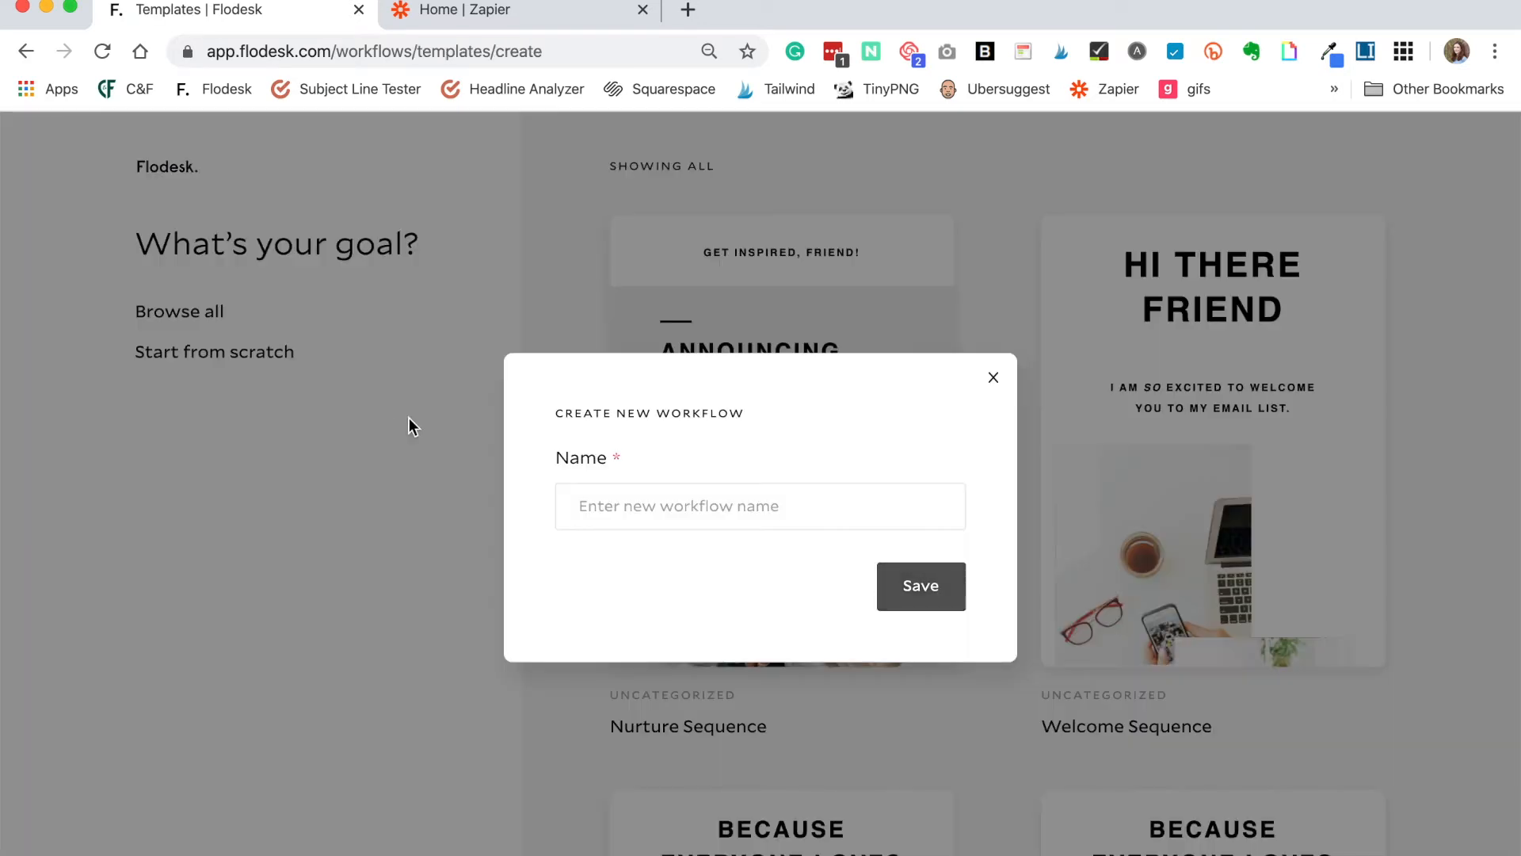
click(675, 504)
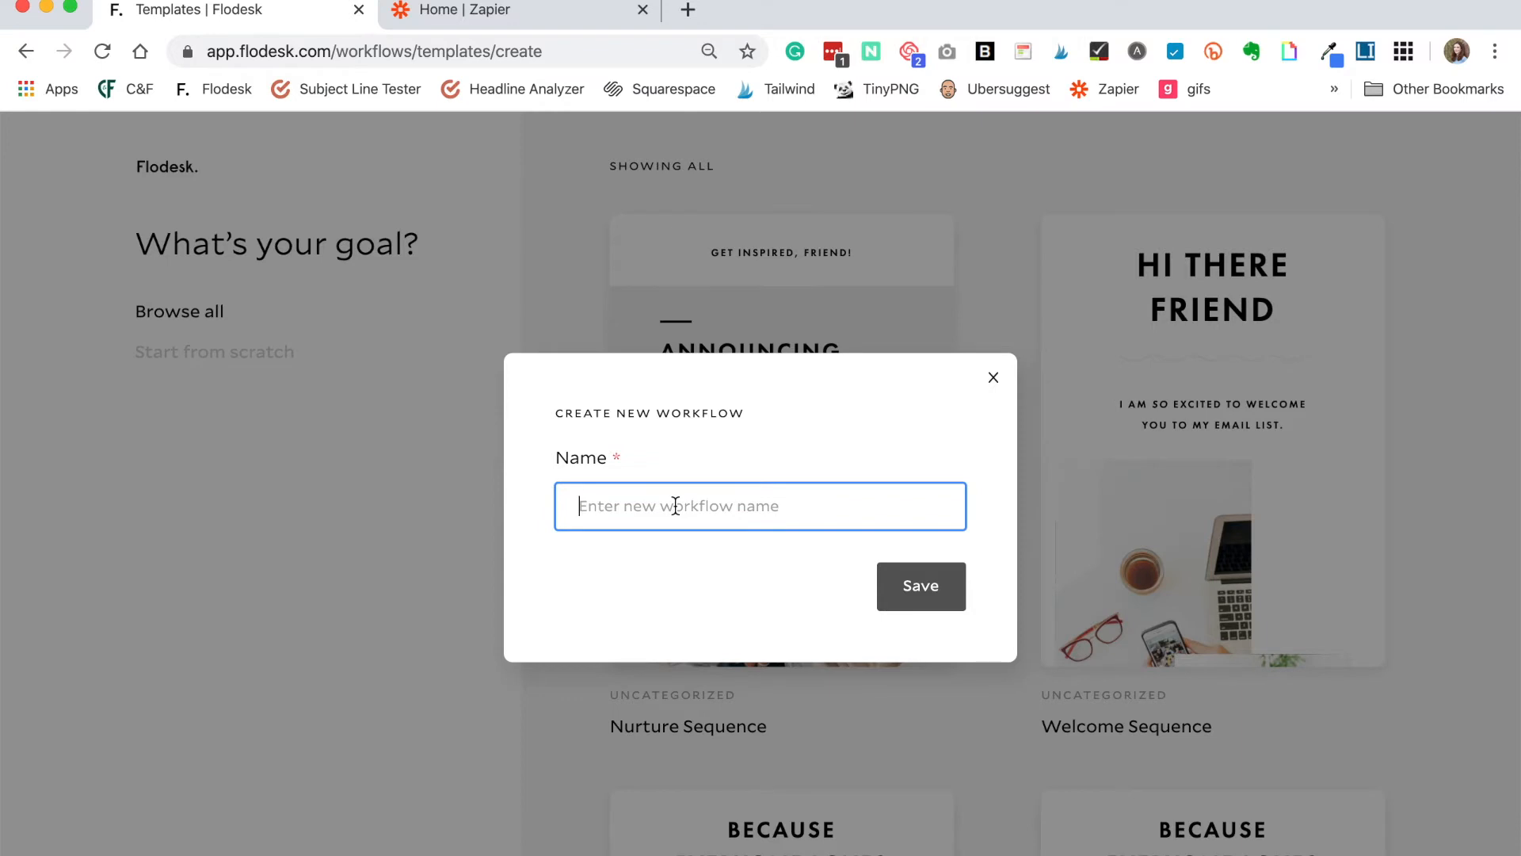
text(Post-Sale S)
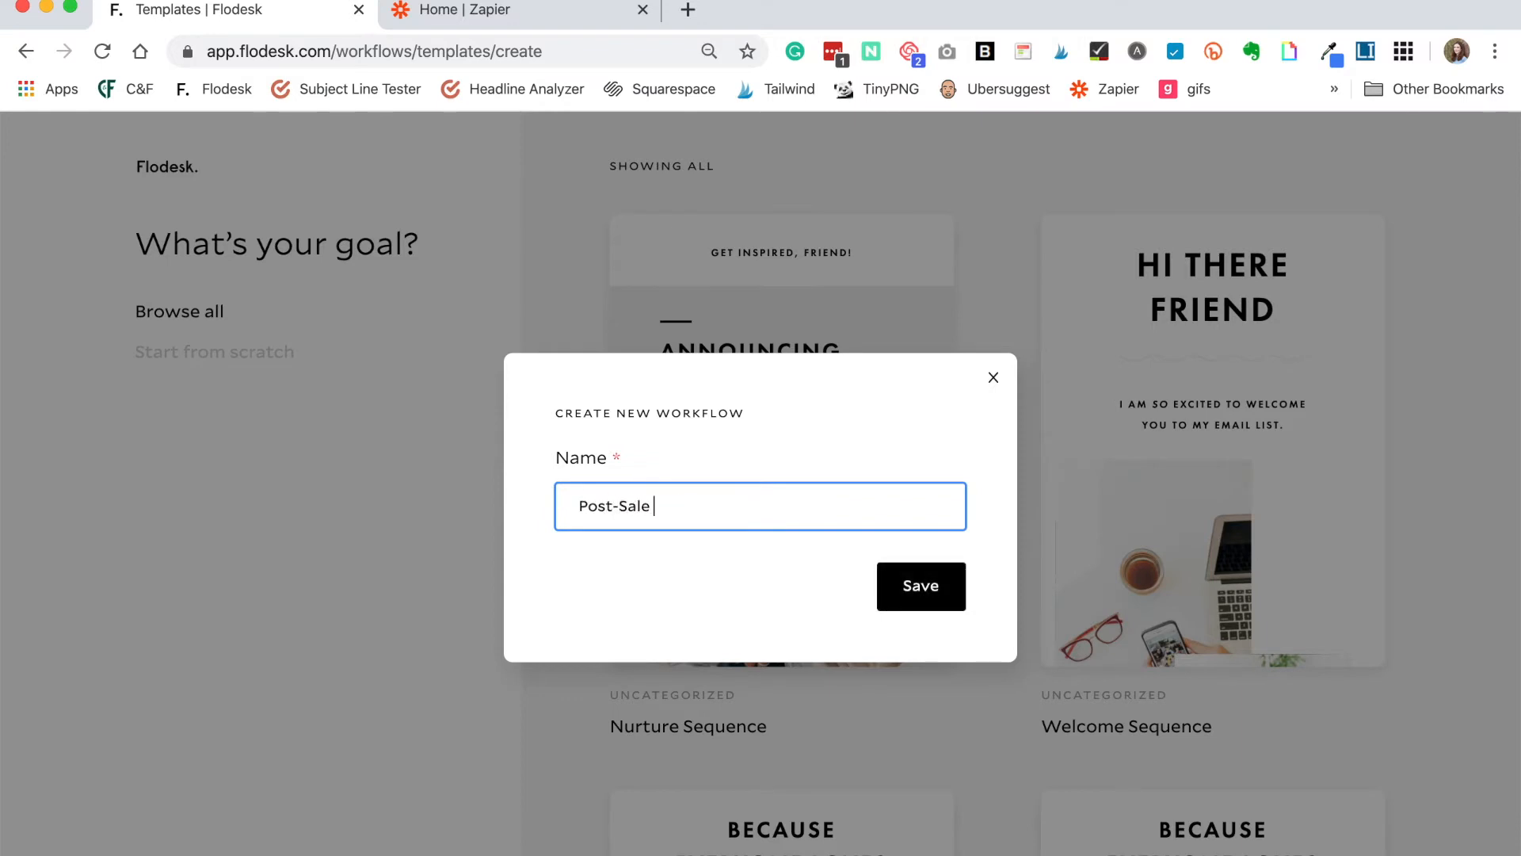
text(equence)
click(892, 607)
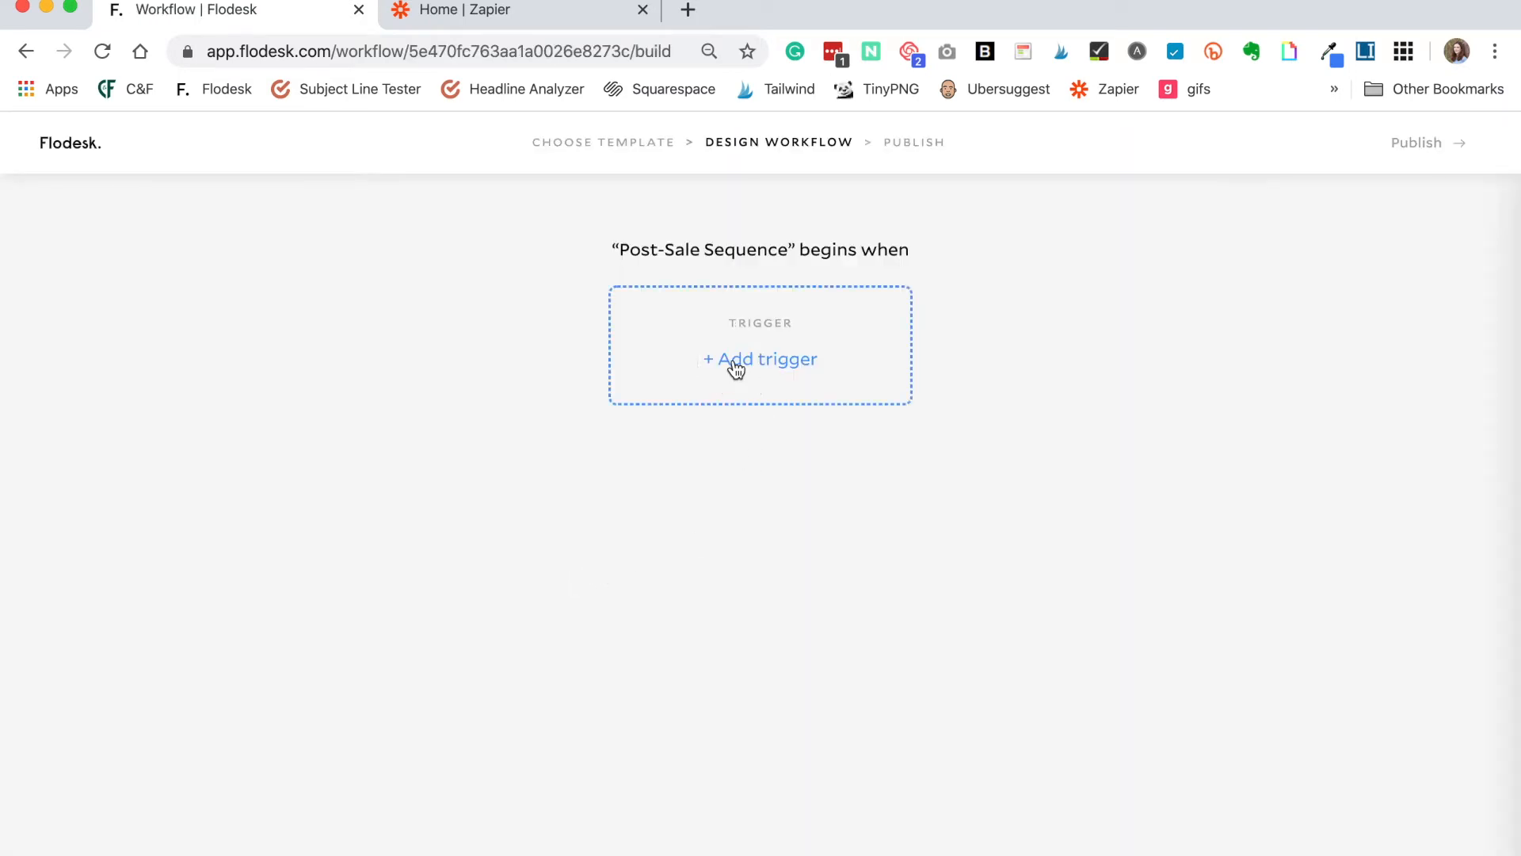
Step: Set the workflow trigger to "A subscriber is added to segment(s)" with the Ecommerce Customers segment
click(734, 363)
click(1344, 408)
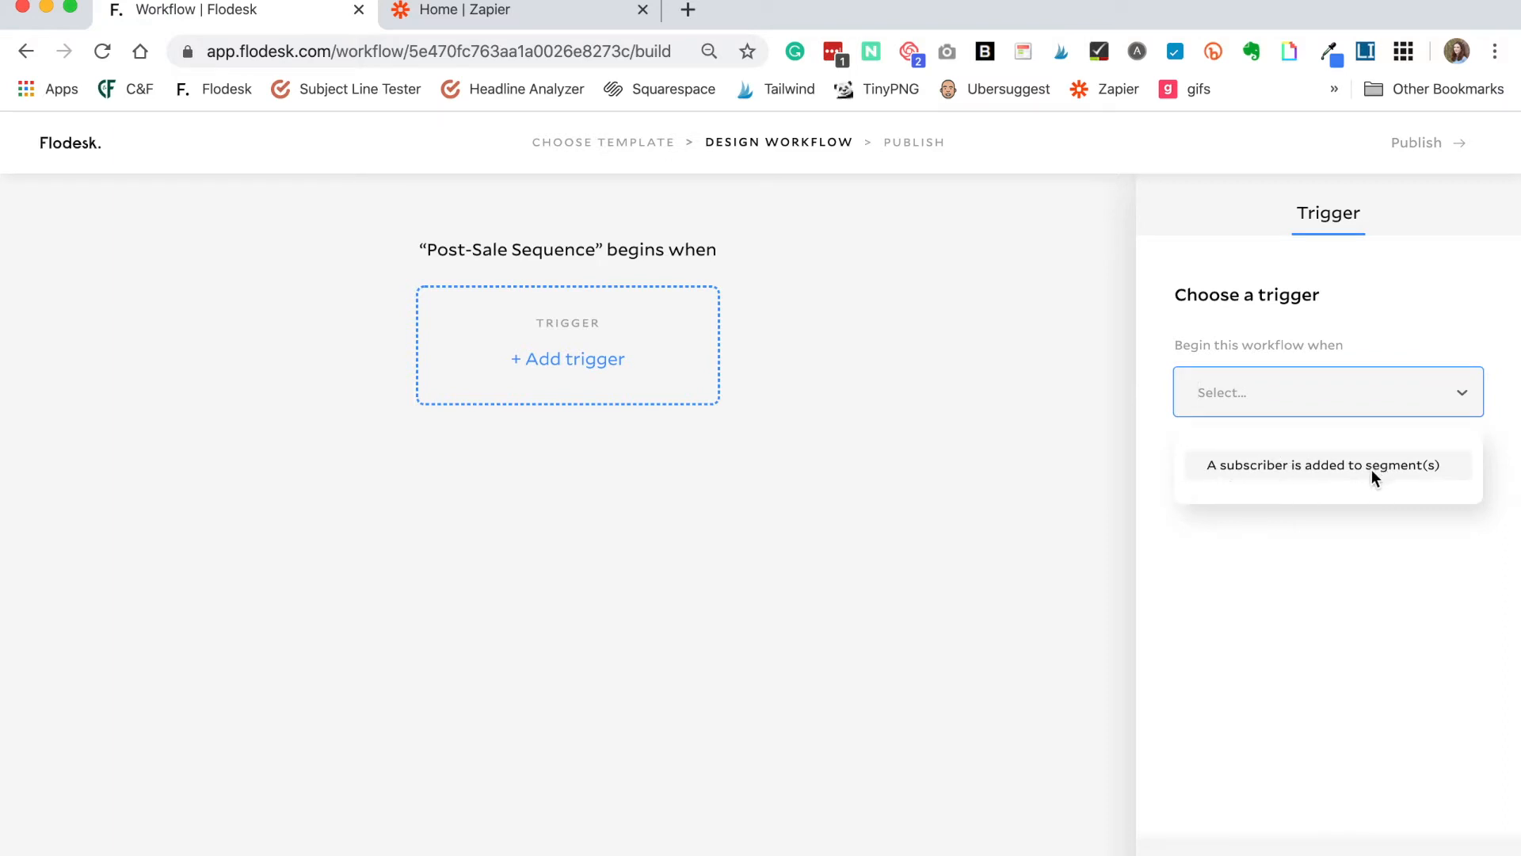
click(1372, 469)
click(1366, 501)
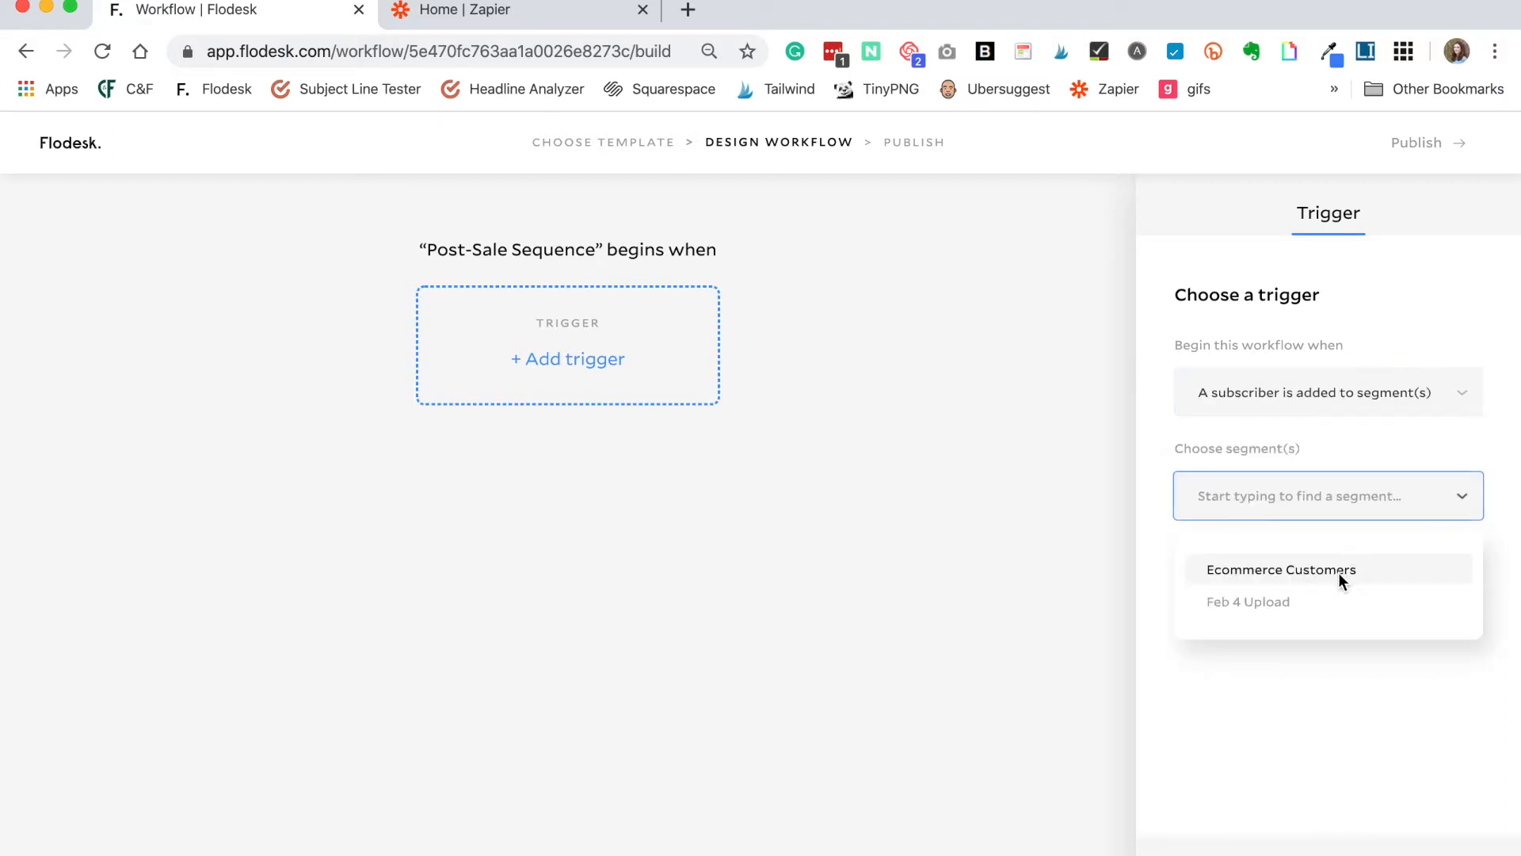
click(1268, 572)
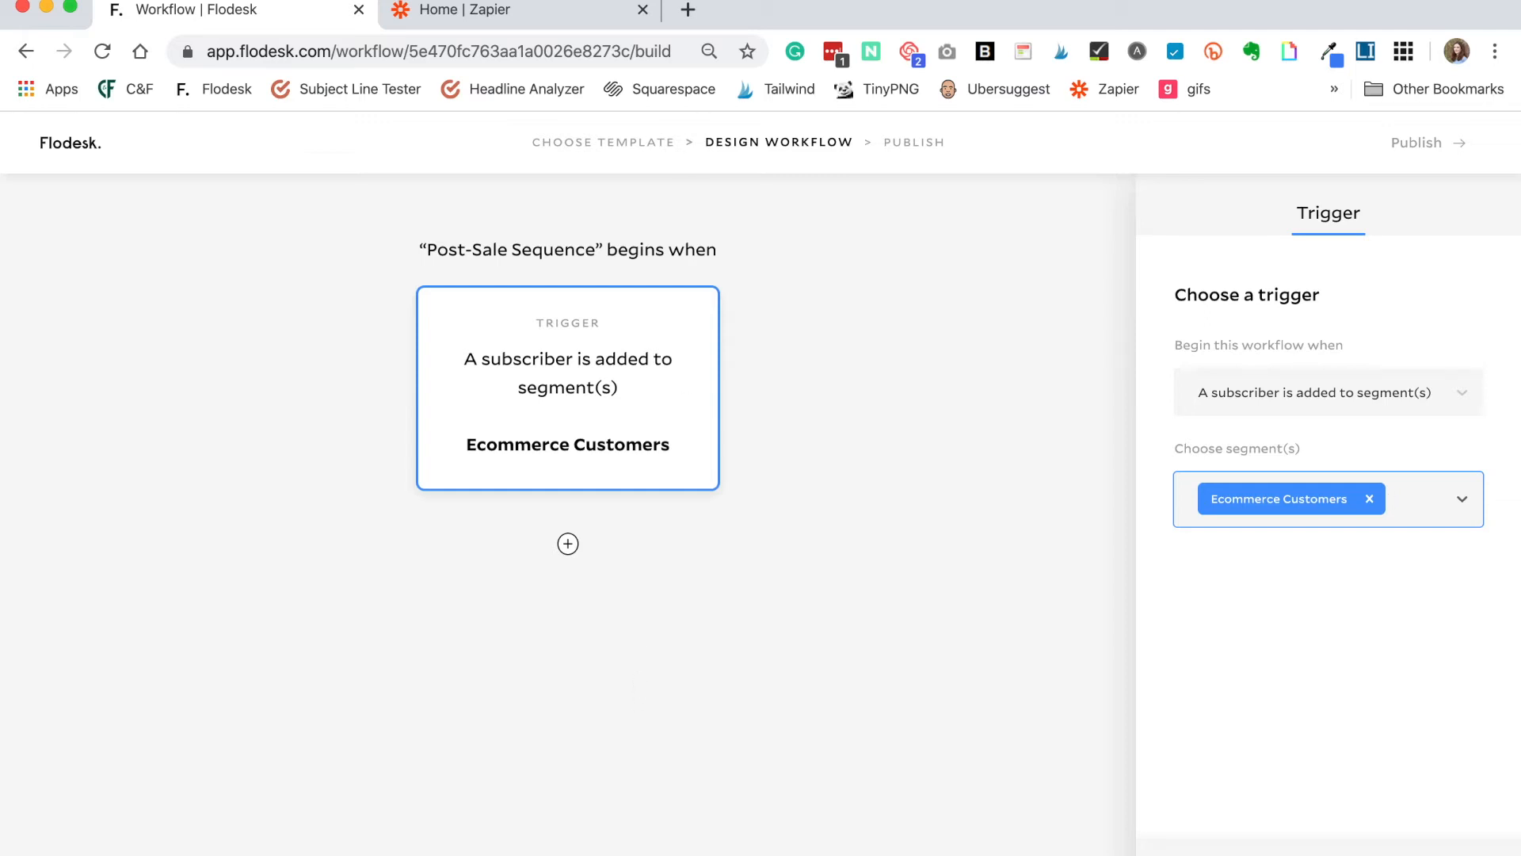
Step: Switch to Zapier and start a new zap with Stripe as the trigger app and New Customer as the trigger event
click(526, 17)
click(1220, 164)
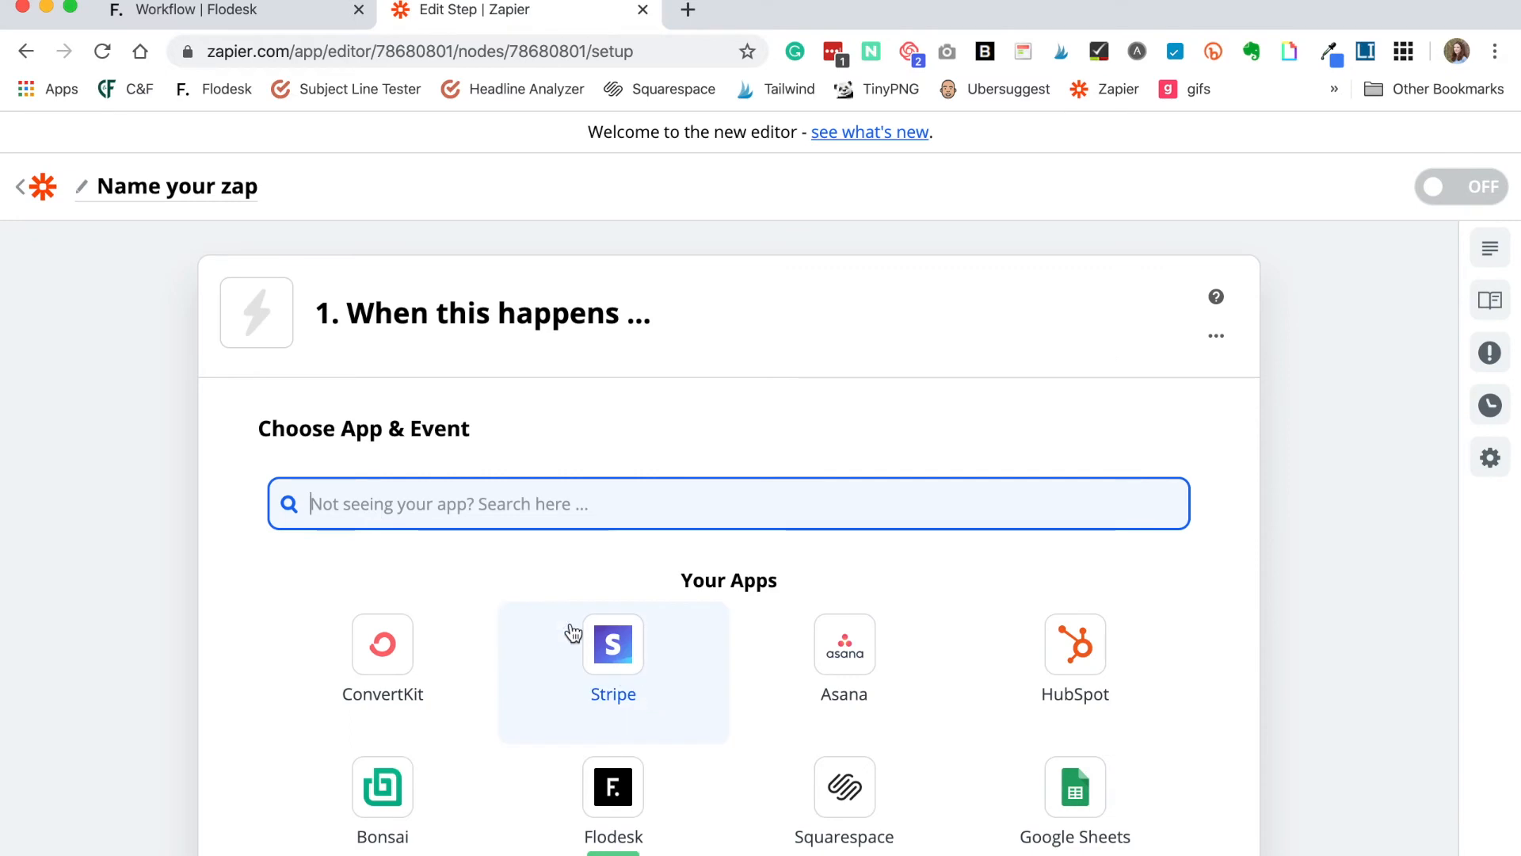
click(608, 643)
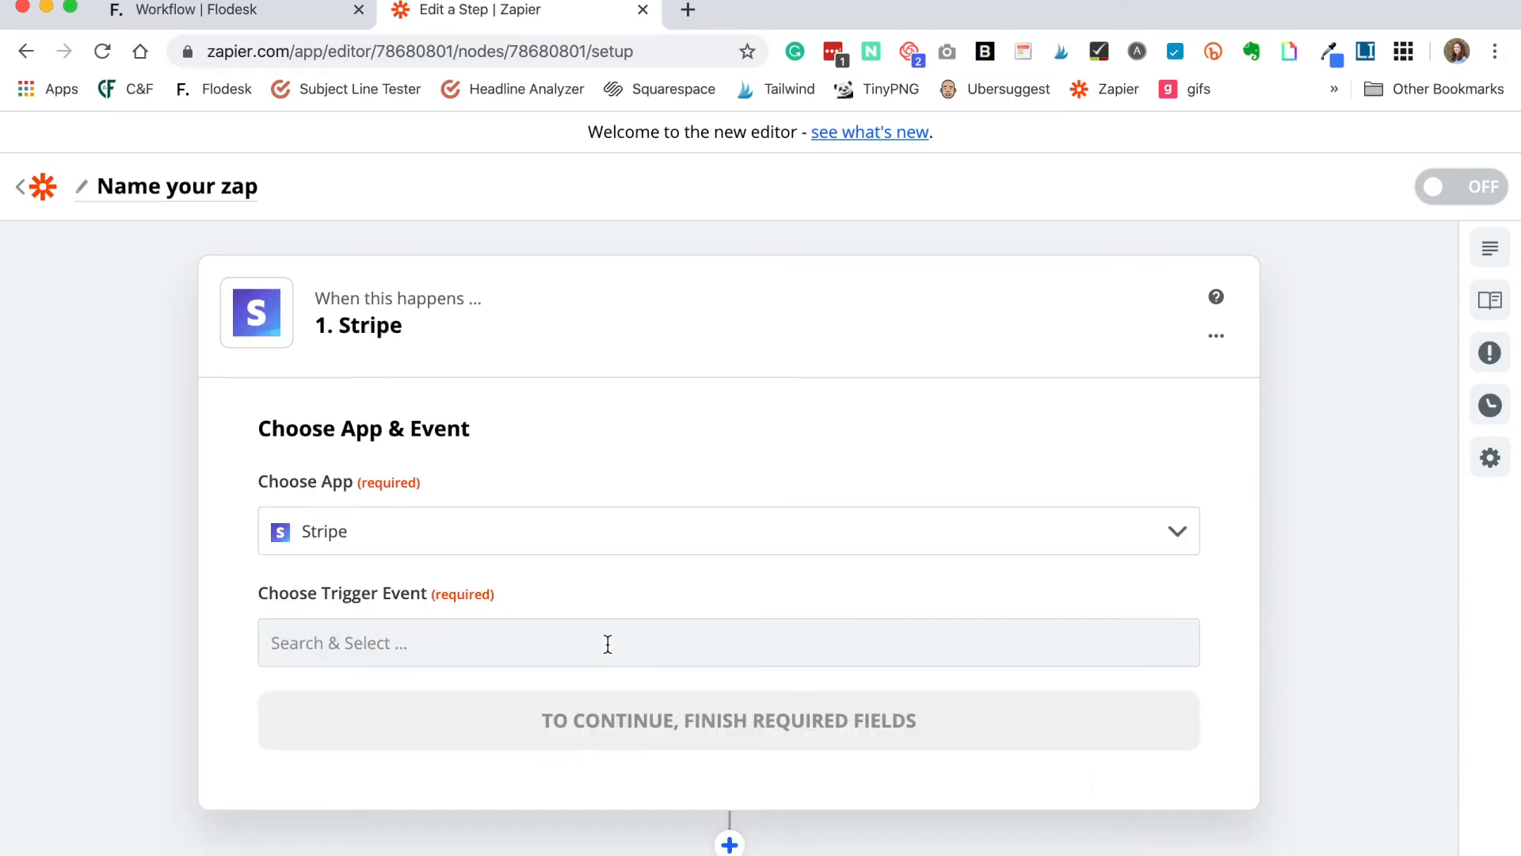
click(670, 650)
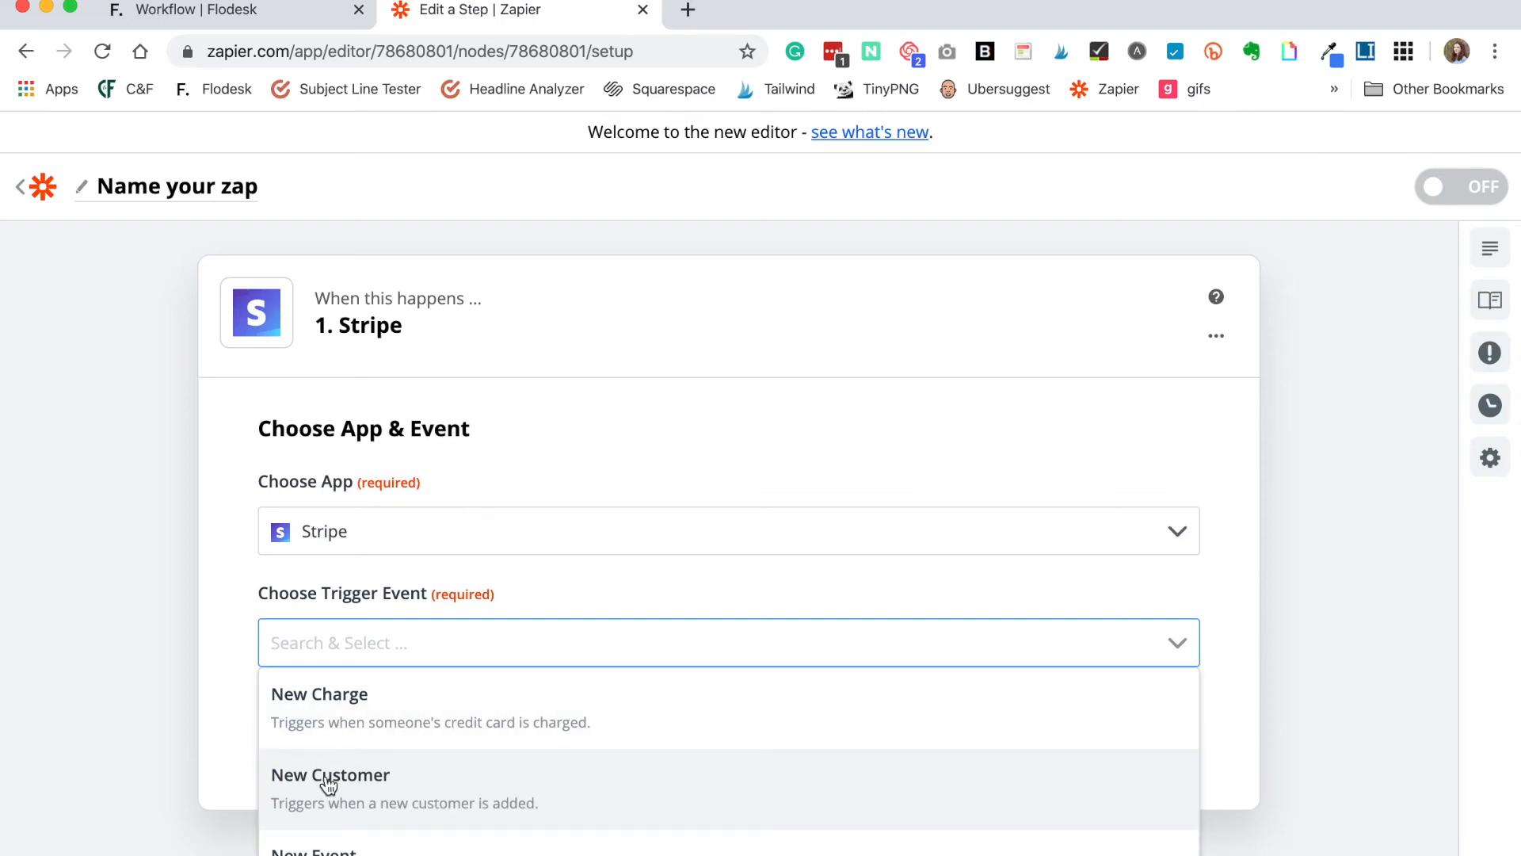
scroll(550, 801, down, 5)
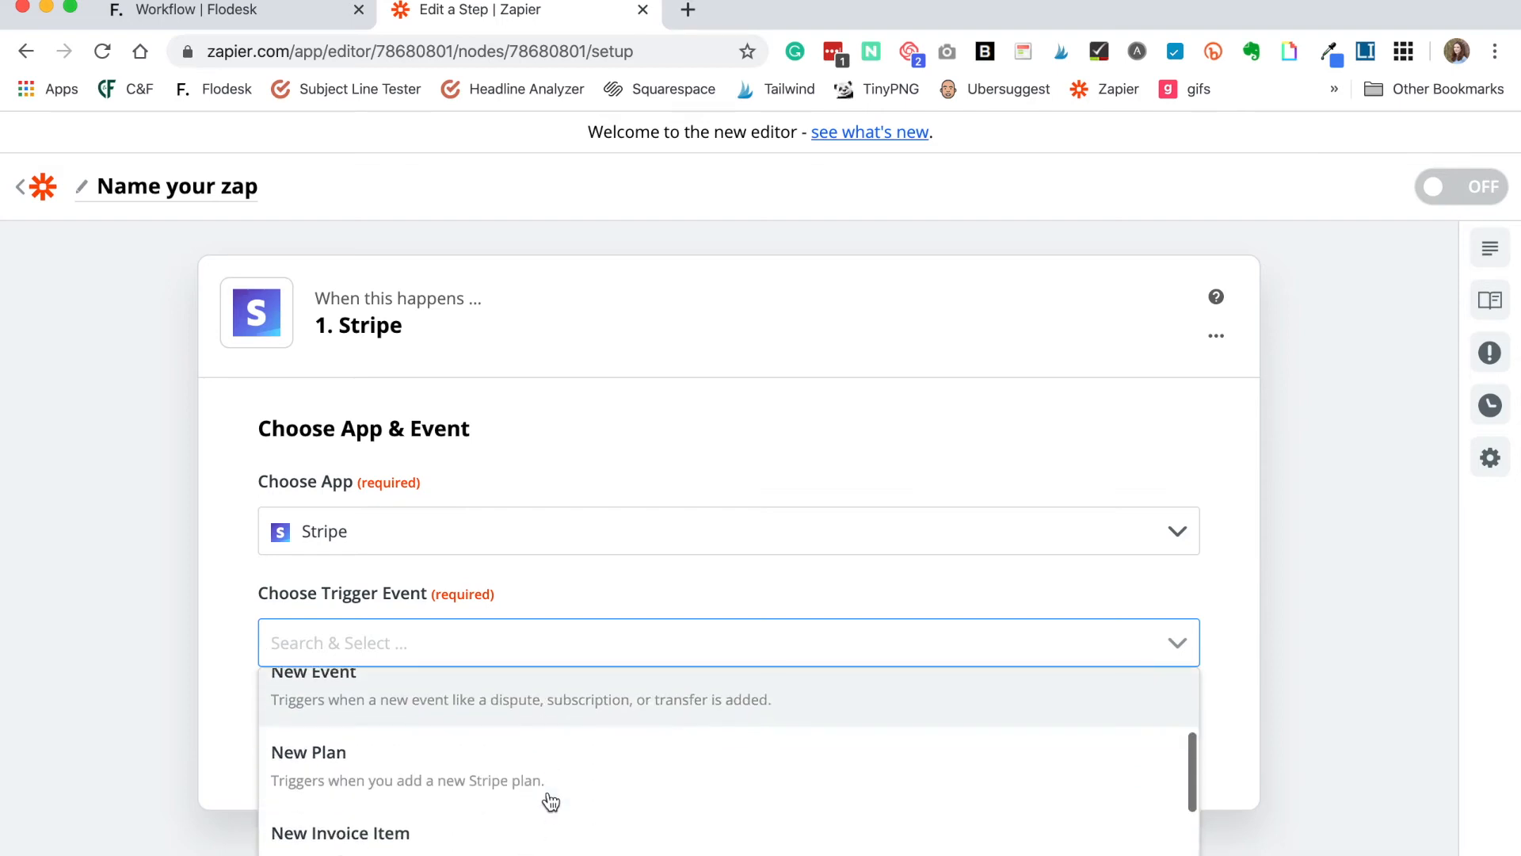
scroll(550, 801, down, 3)
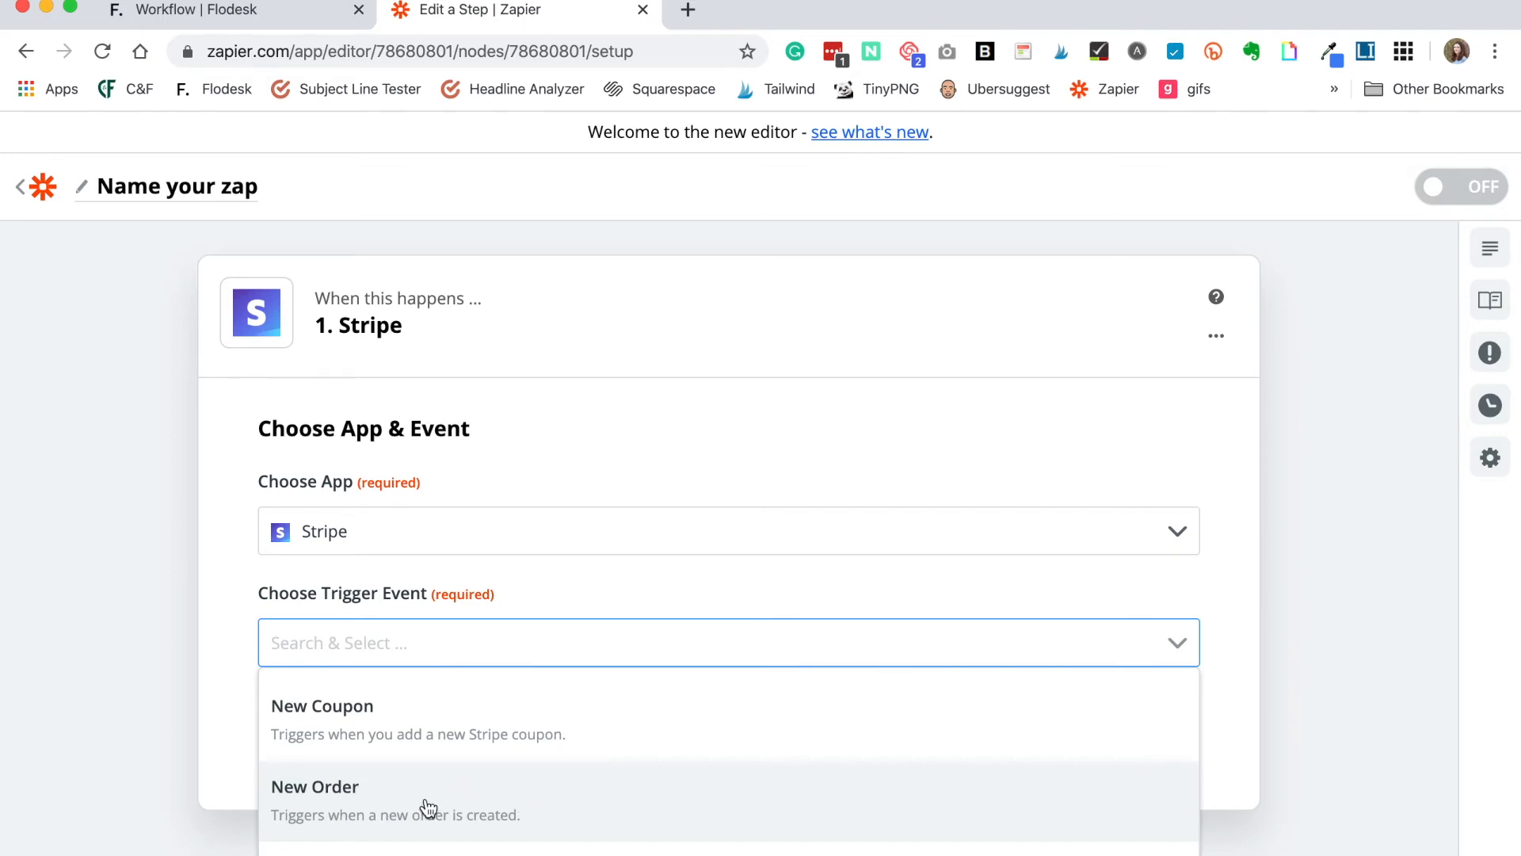
scroll(425, 805, up, 3)
click(397, 707)
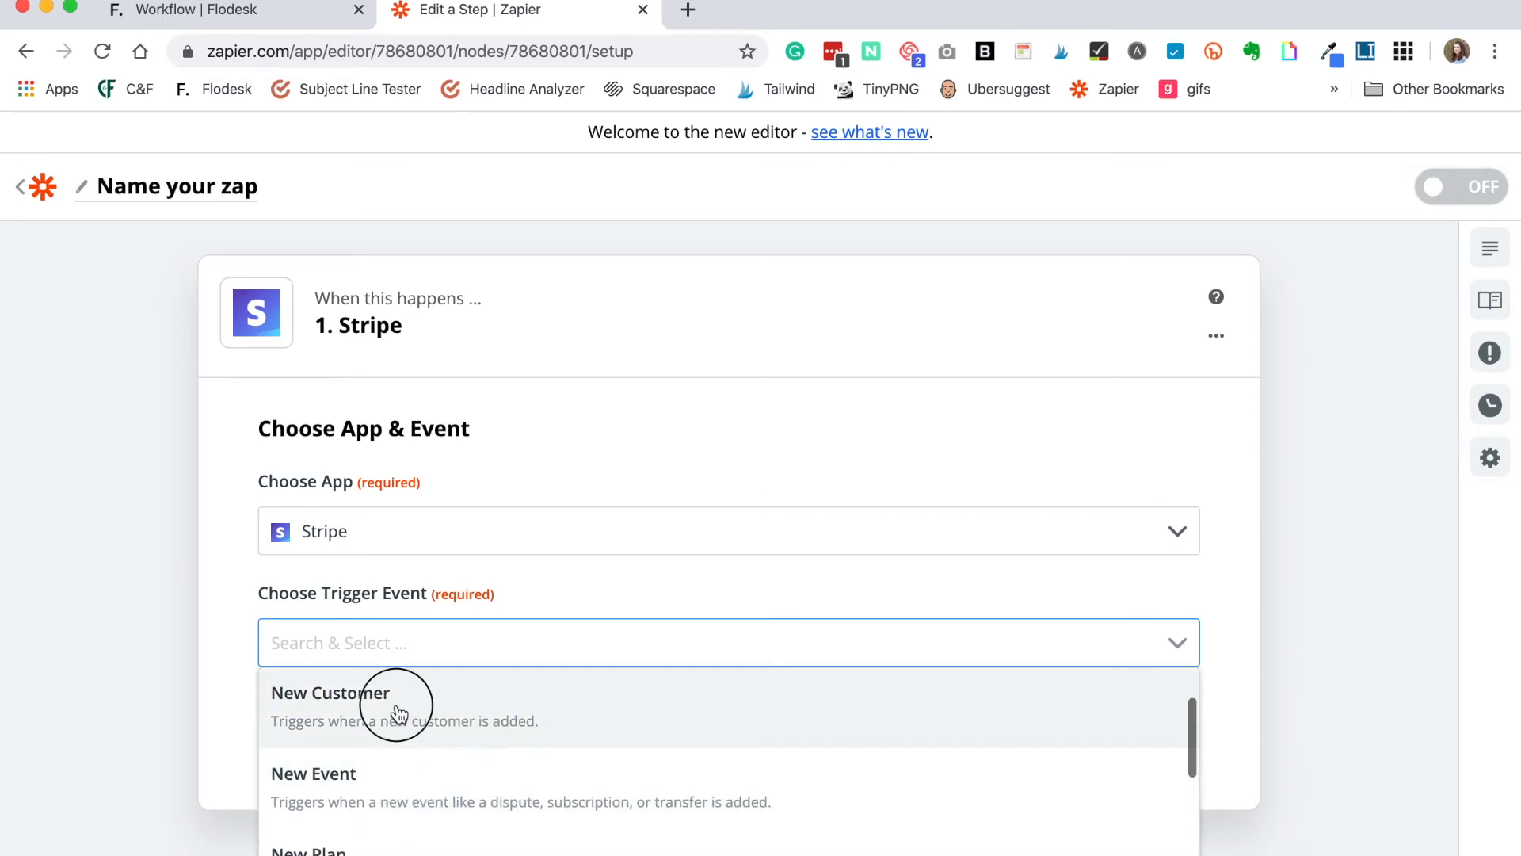
click(723, 735)
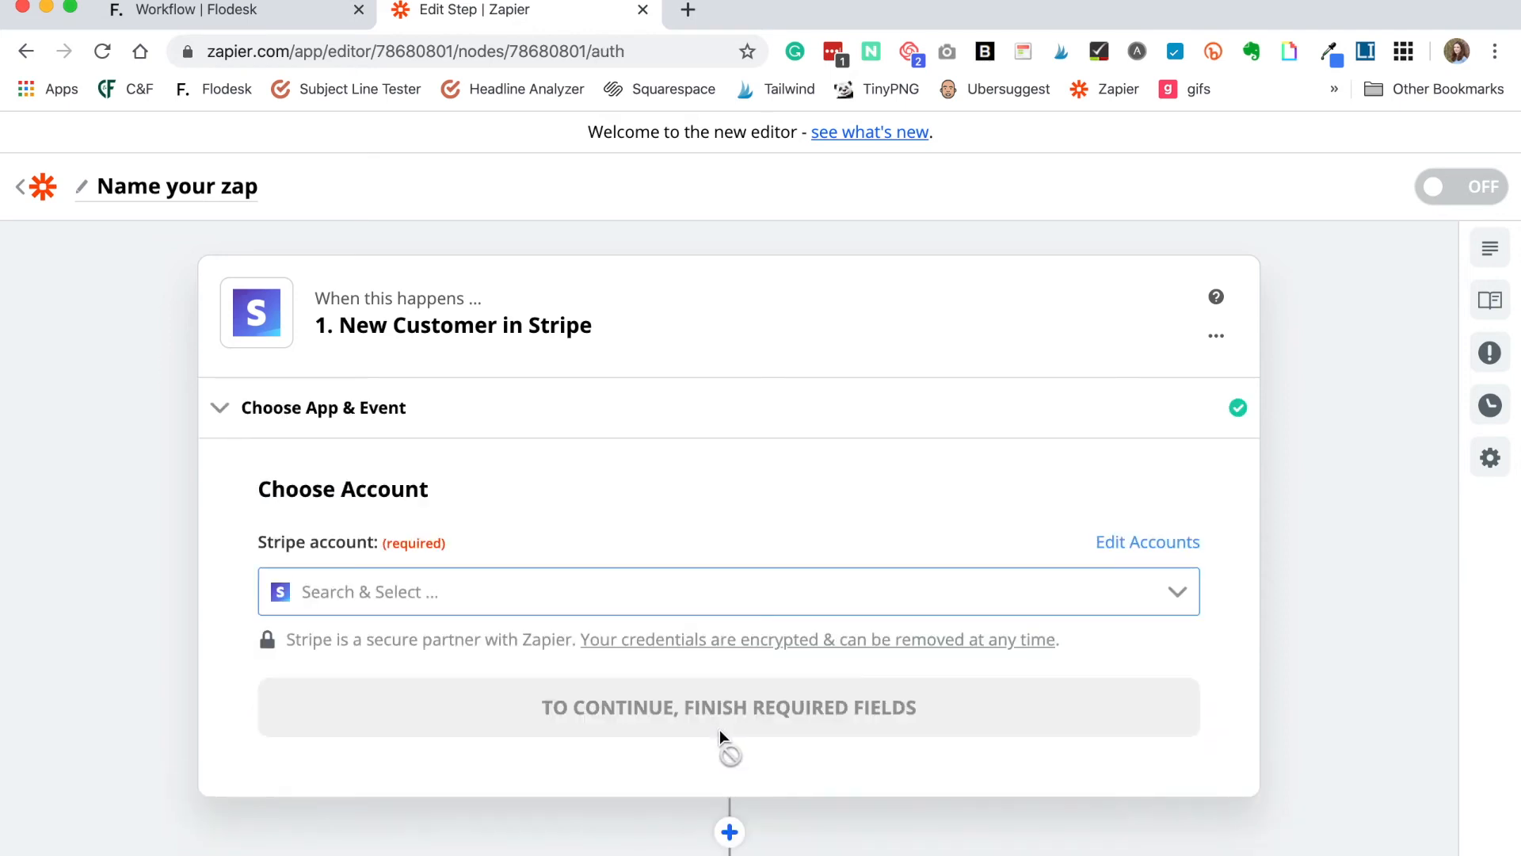
Step: Select the connected Stripe account for the trigger, then test the connection and continue to the action step
click(745, 591)
click(715, 648)
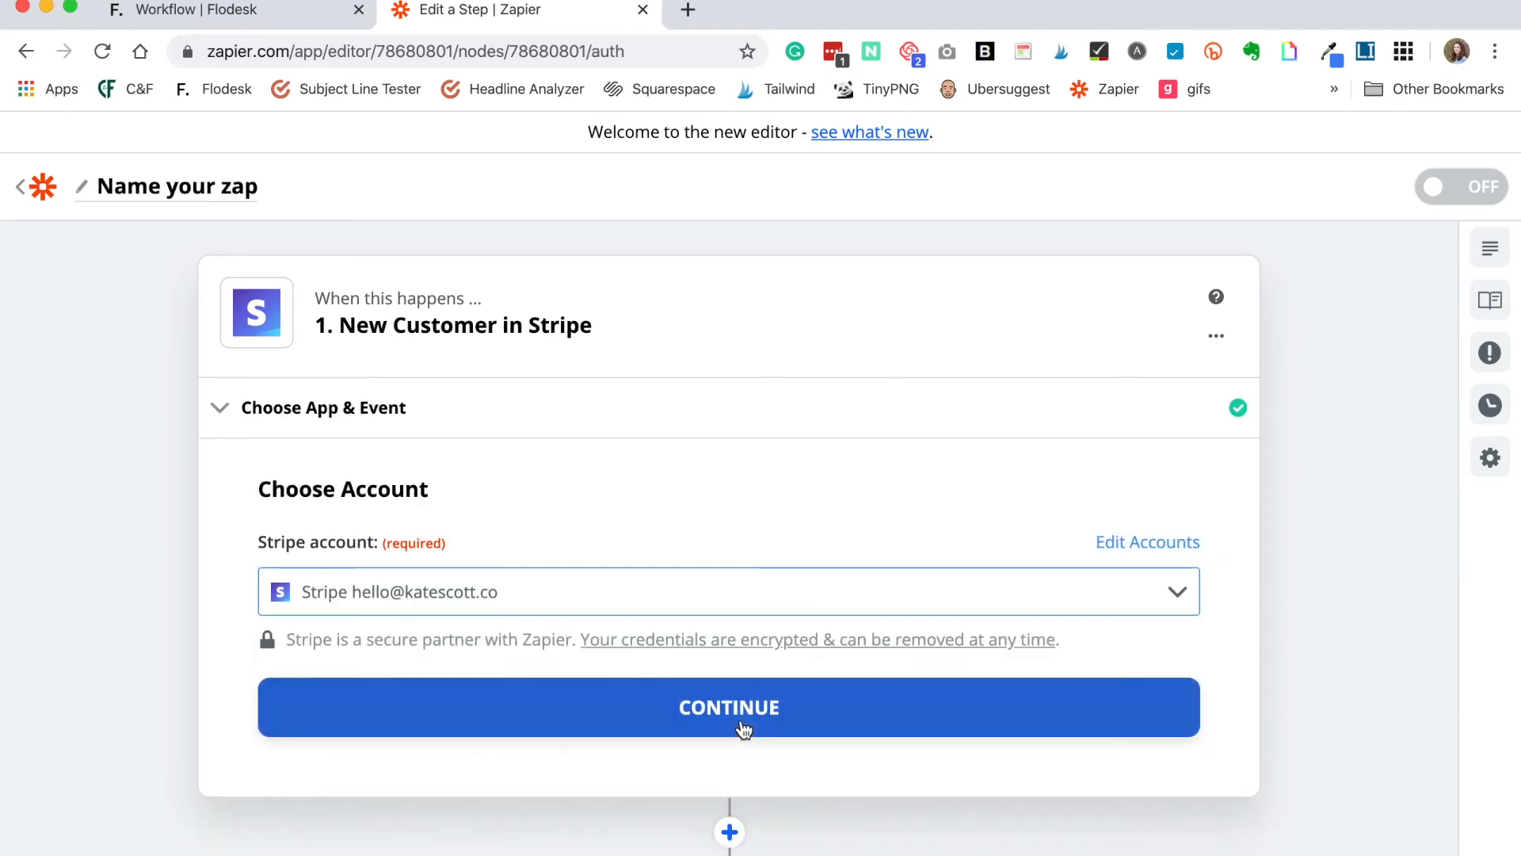
click(745, 731)
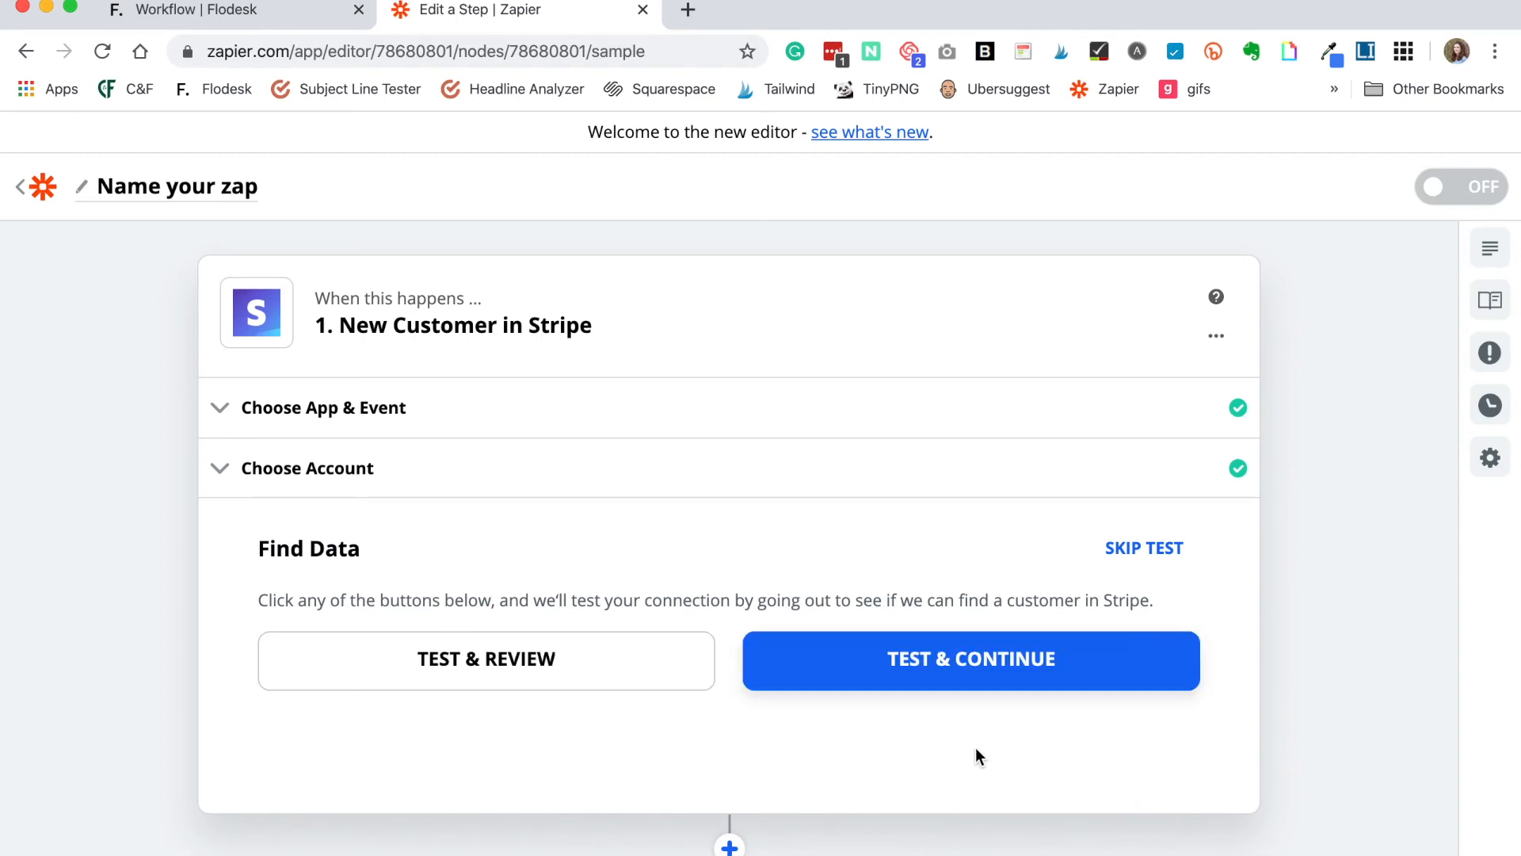
click(951, 658)
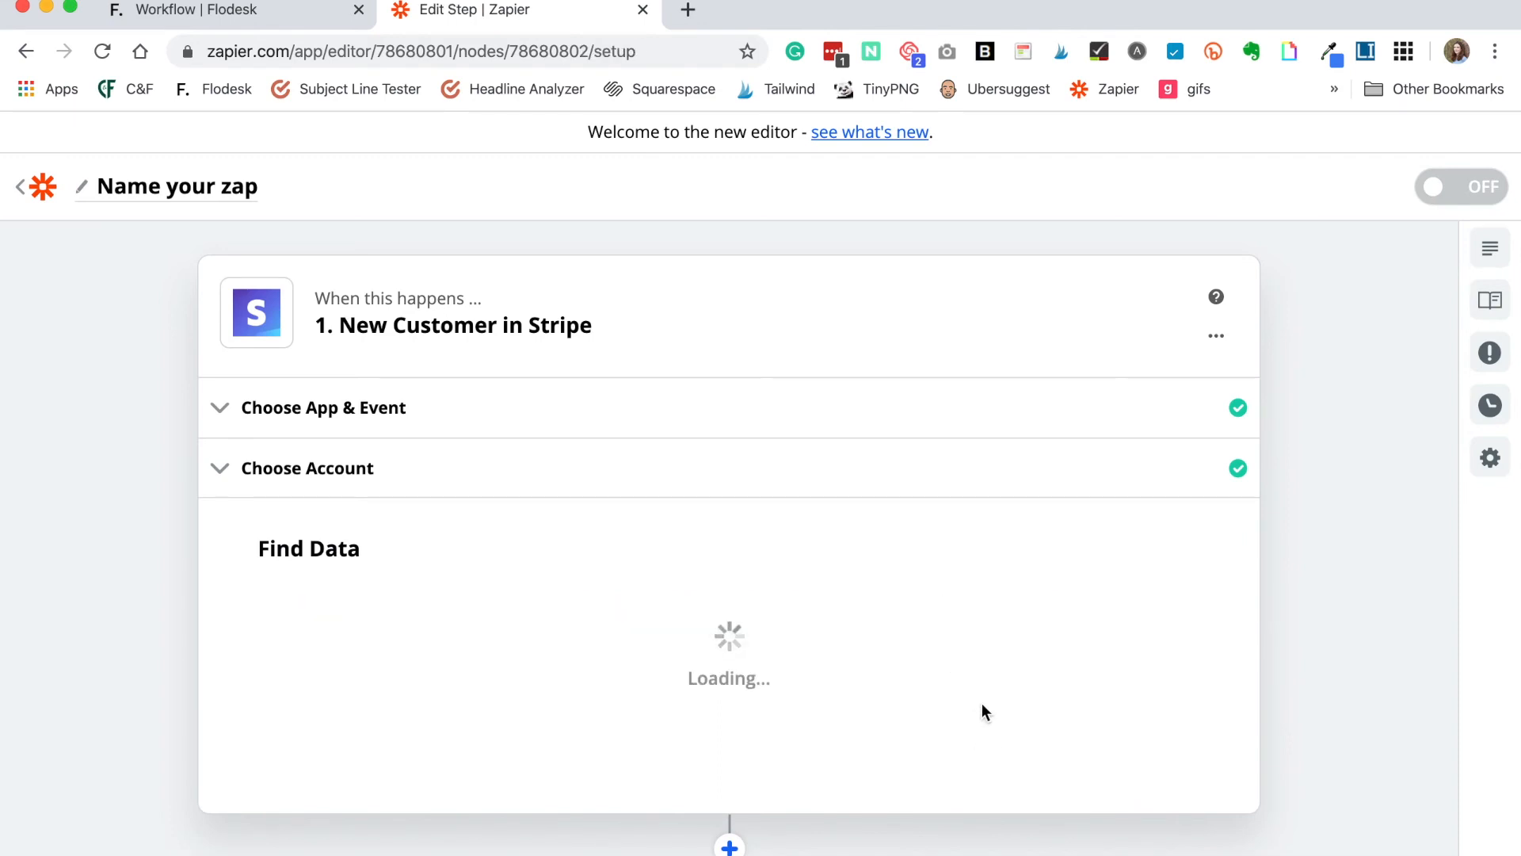
Step: Choose Flodesk as the action app with Create/Update Subscriber as the action event
scroll(982, 703, down, 3)
scroll(983, 711, down, 1)
click(390, 759)
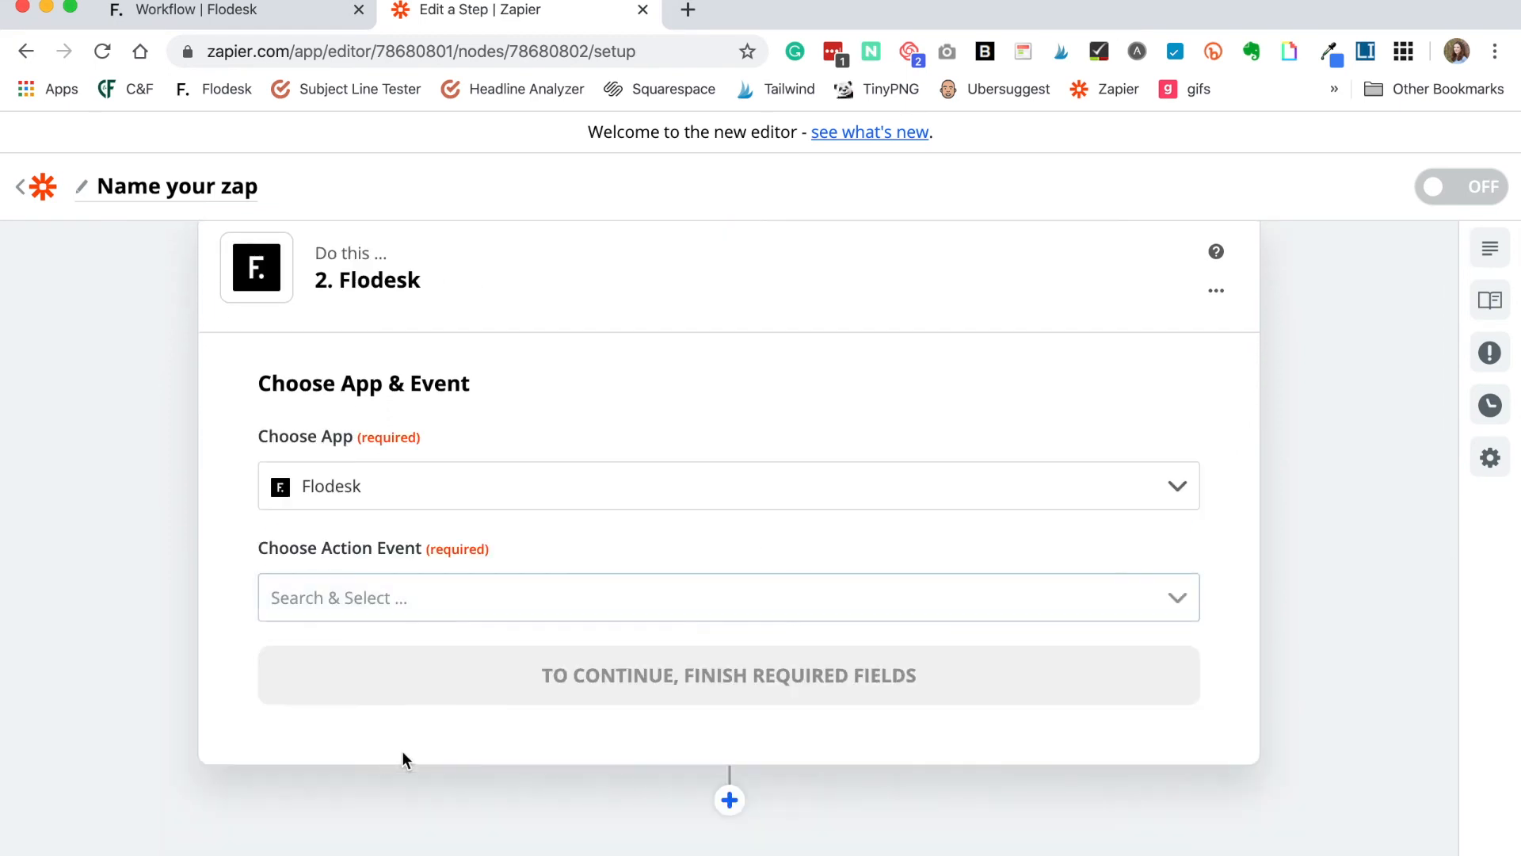
click(613, 607)
scroll(652, 828, down, 2)
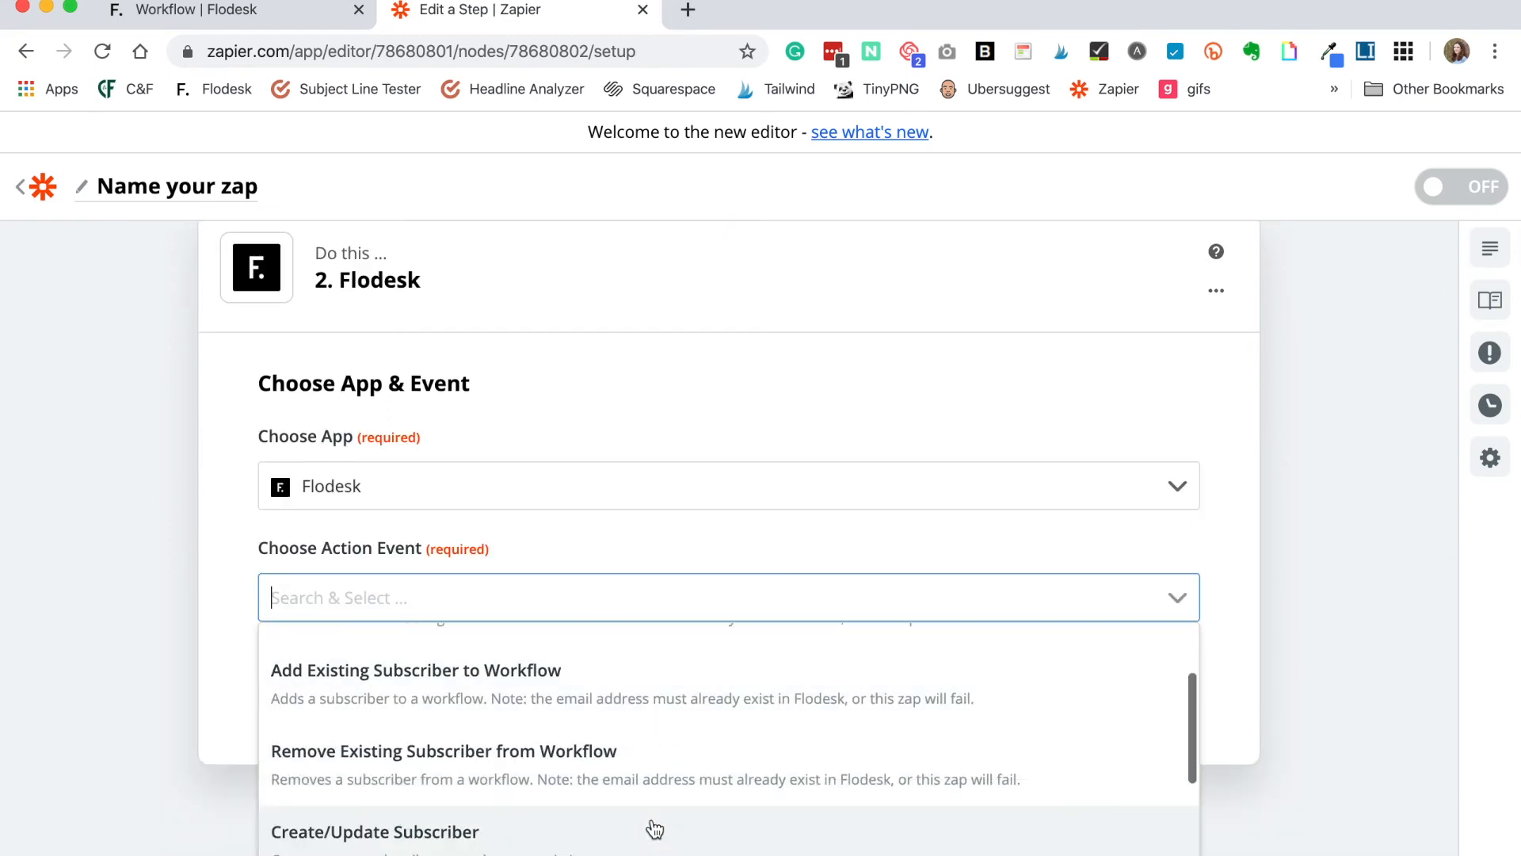
click(407, 773)
click(545, 676)
Step: Select the connected Flodesk account for the action and continue to the subscriber fields
click(675, 544)
click(606, 612)
click(705, 683)
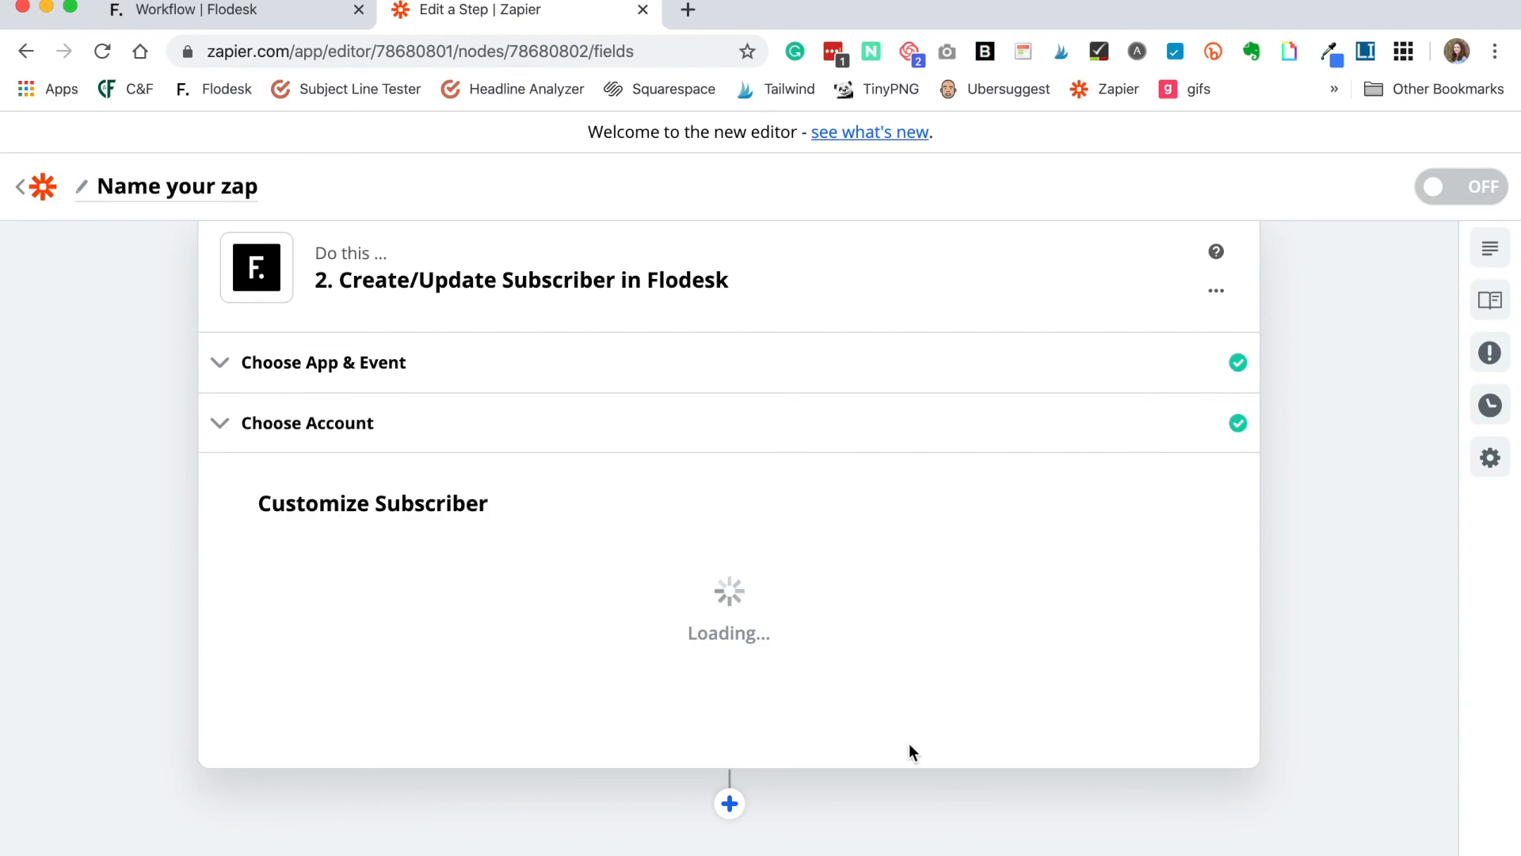
Step: Set the subscriber's segment to Ecommerce Customers and map its email to the Email field from the Stripe trigger
scroll(1065, 669, down, 1)
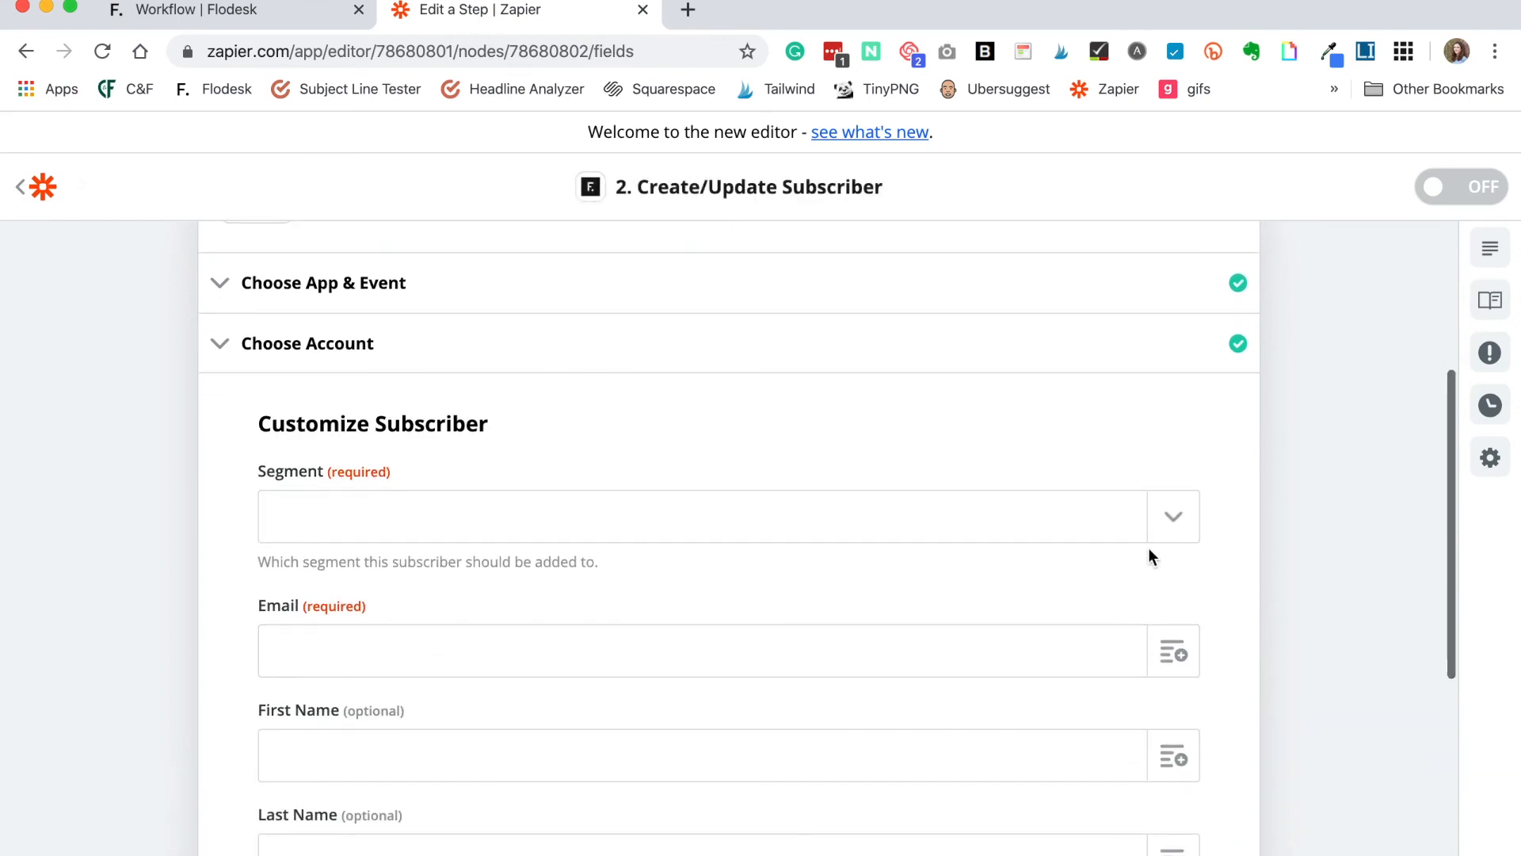
click(1168, 520)
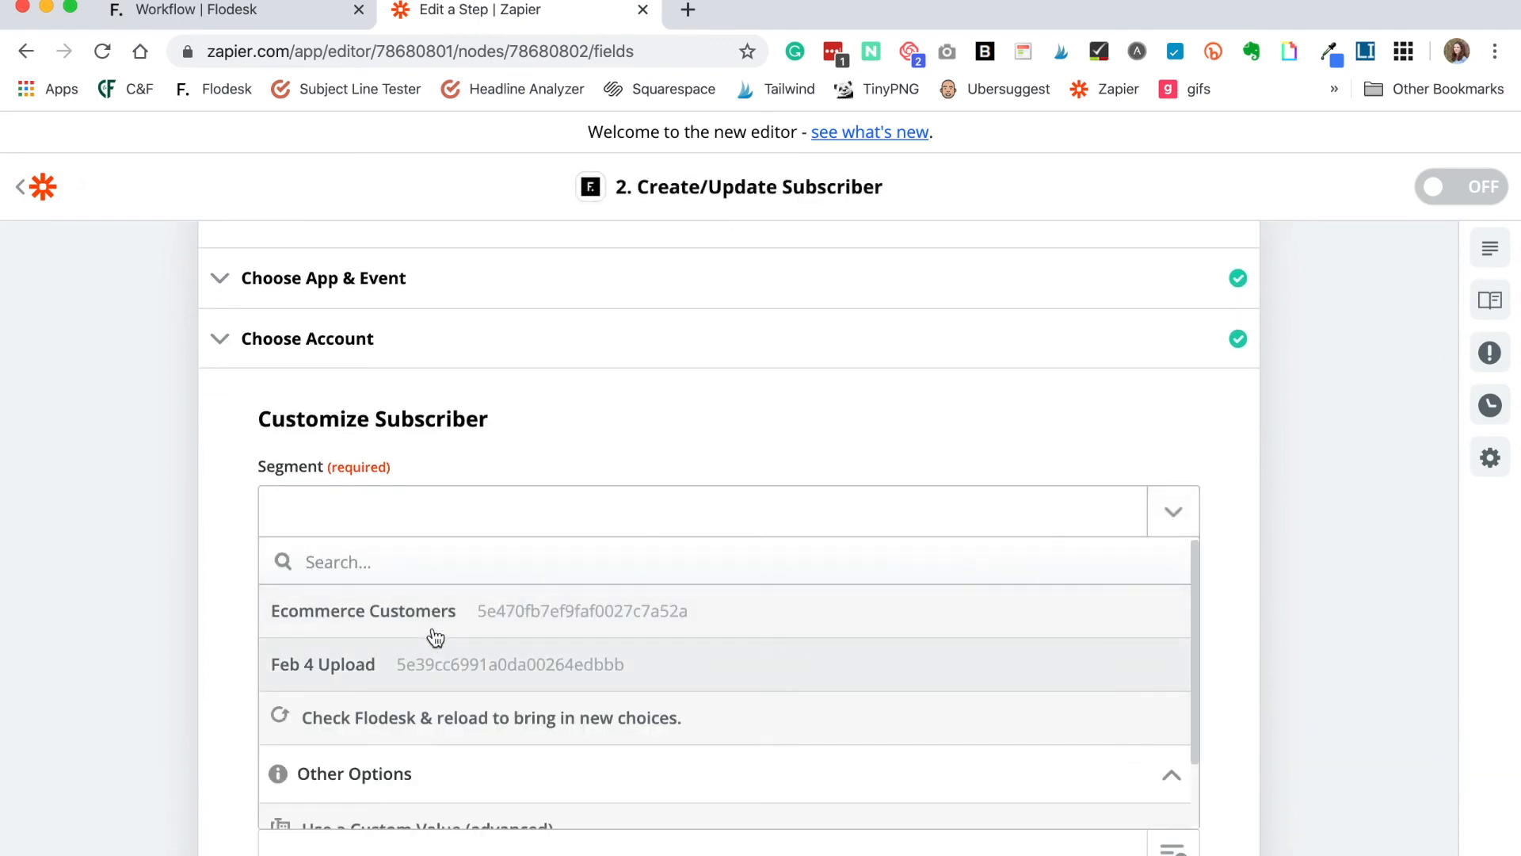
click(389, 623)
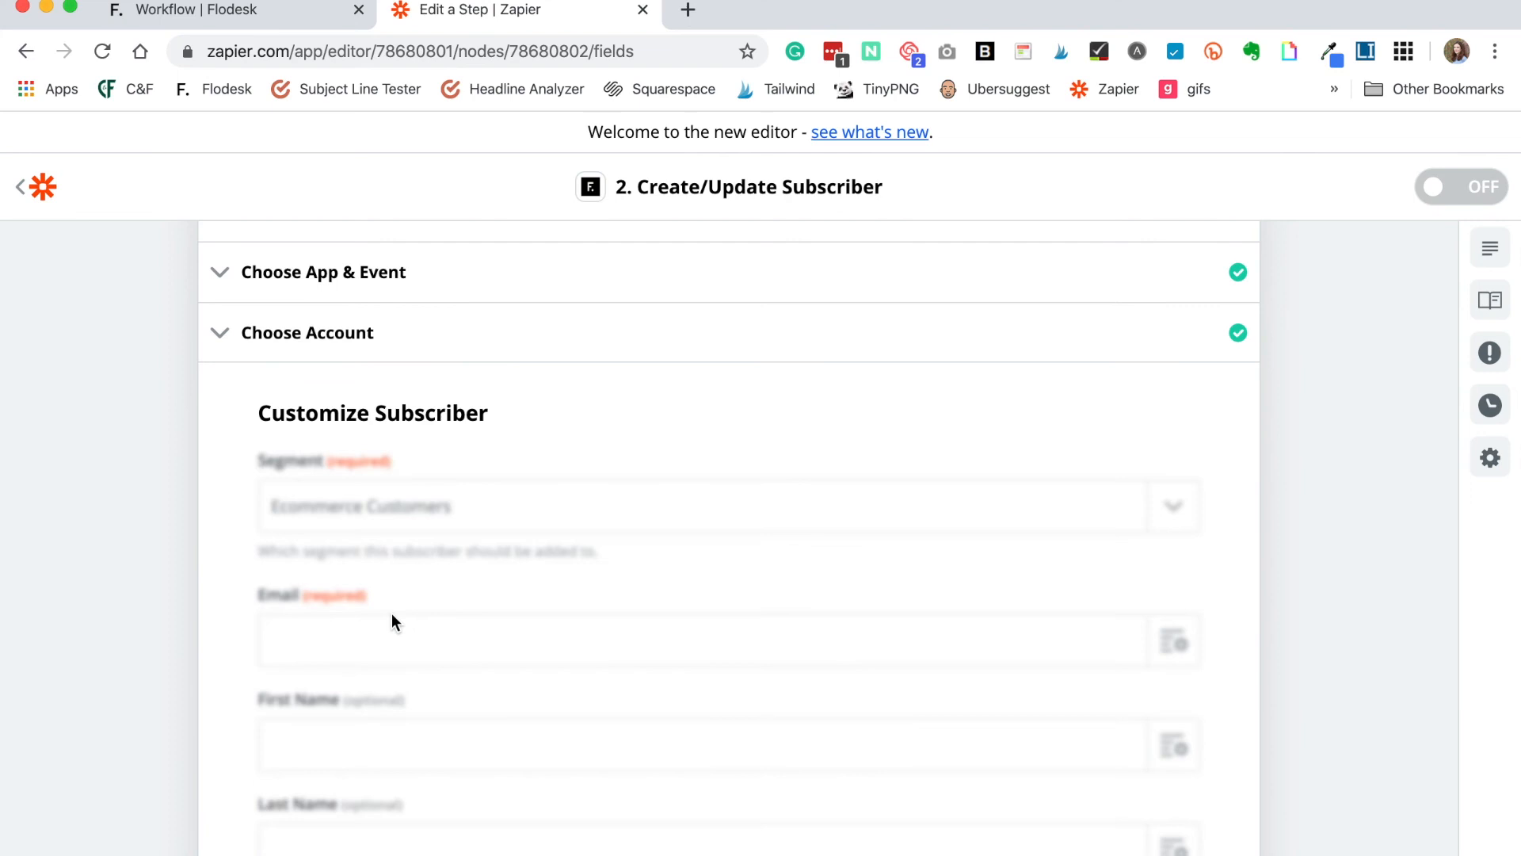
click(1171, 645)
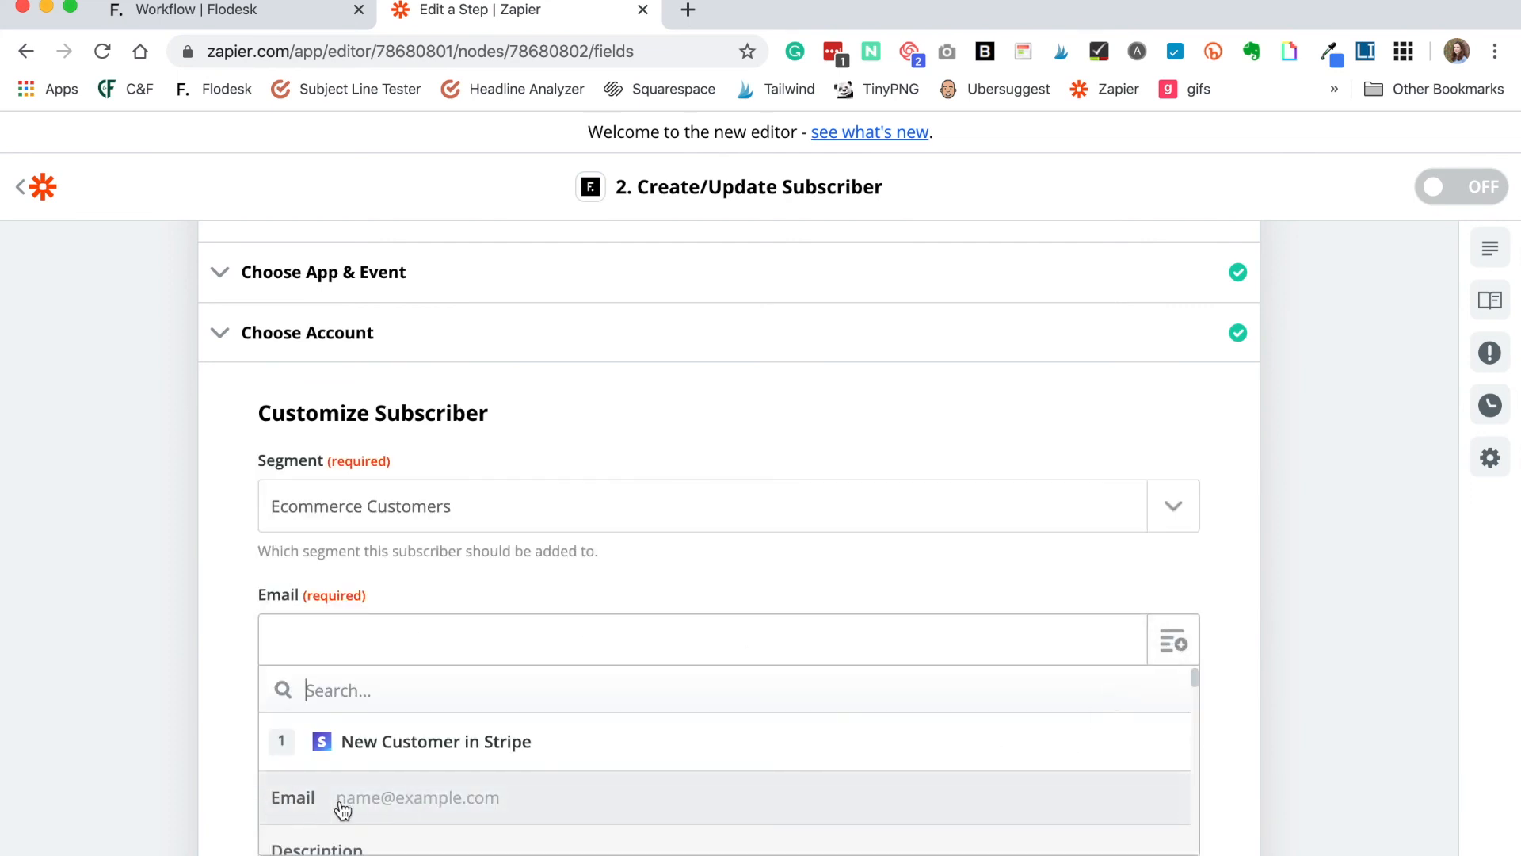
click(473, 804)
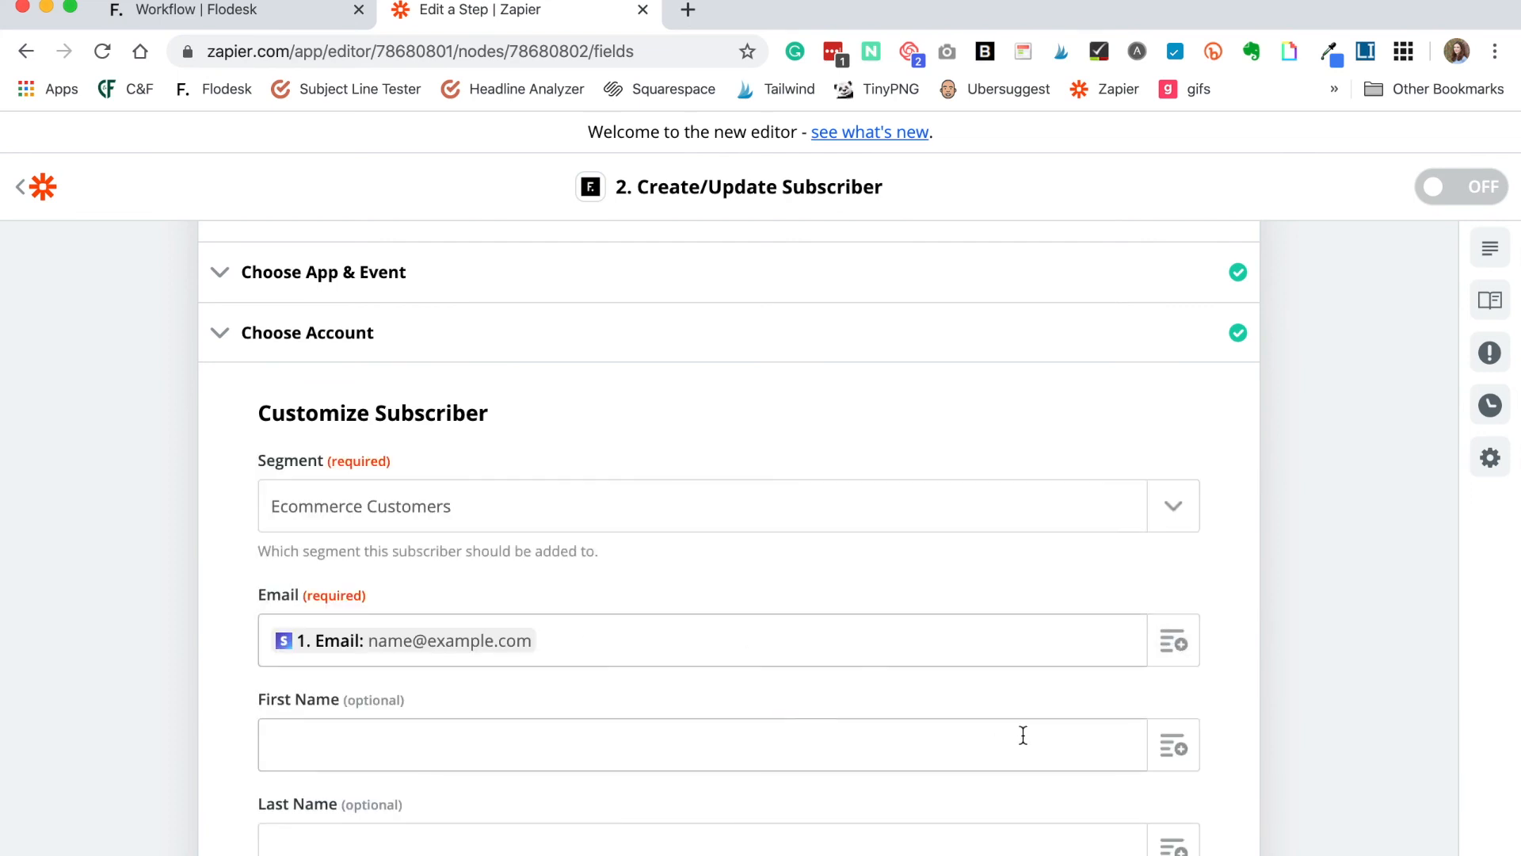
Step: Leave the subscriber's optional name fields empty, continue, and send the test subscriber to Flodesk
scroll(1019, 741, down, 2)
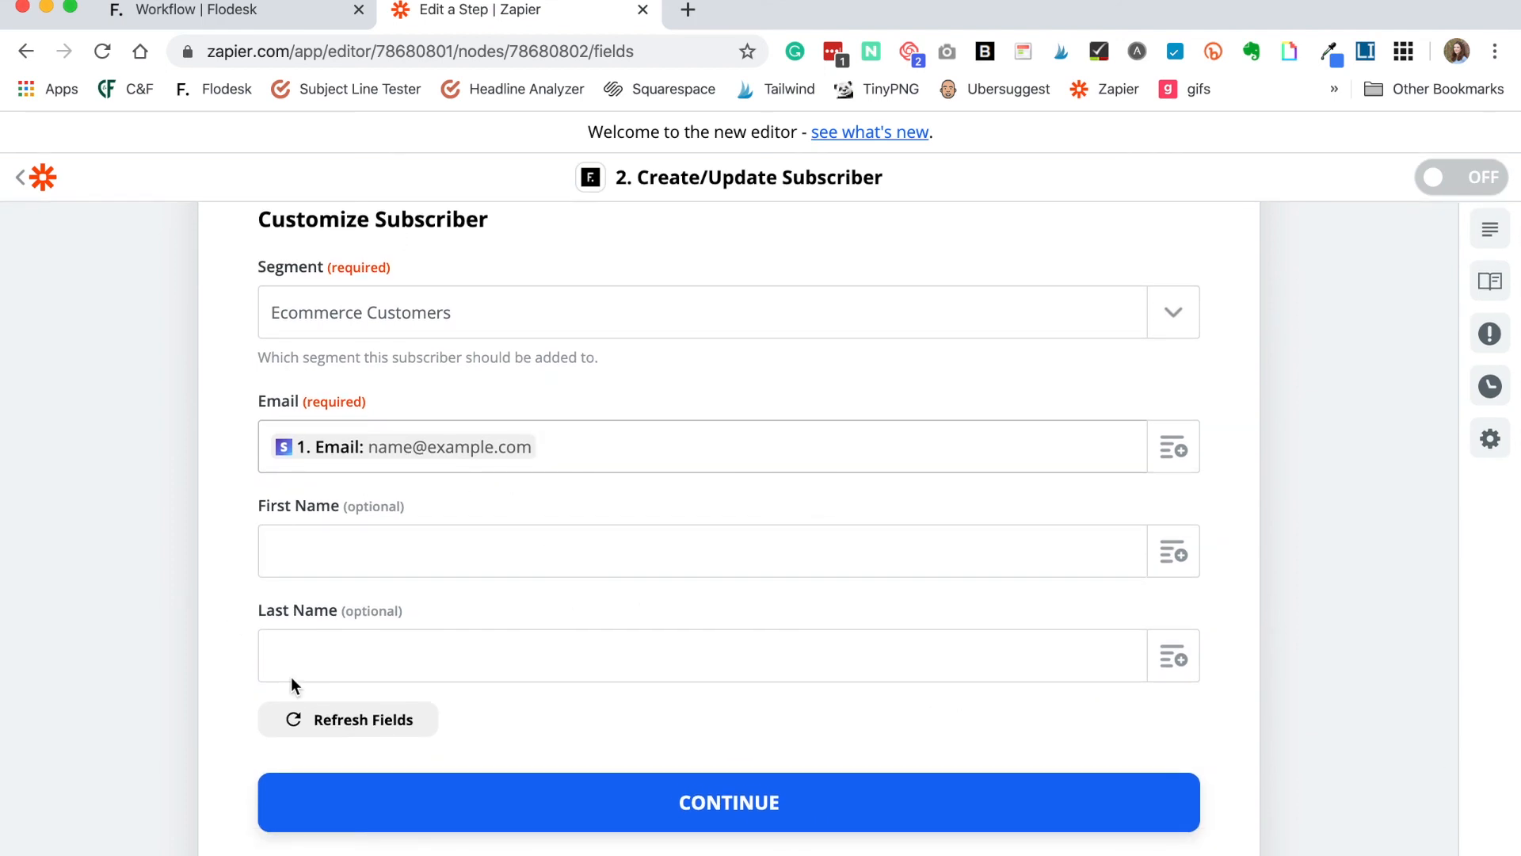
click(758, 809)
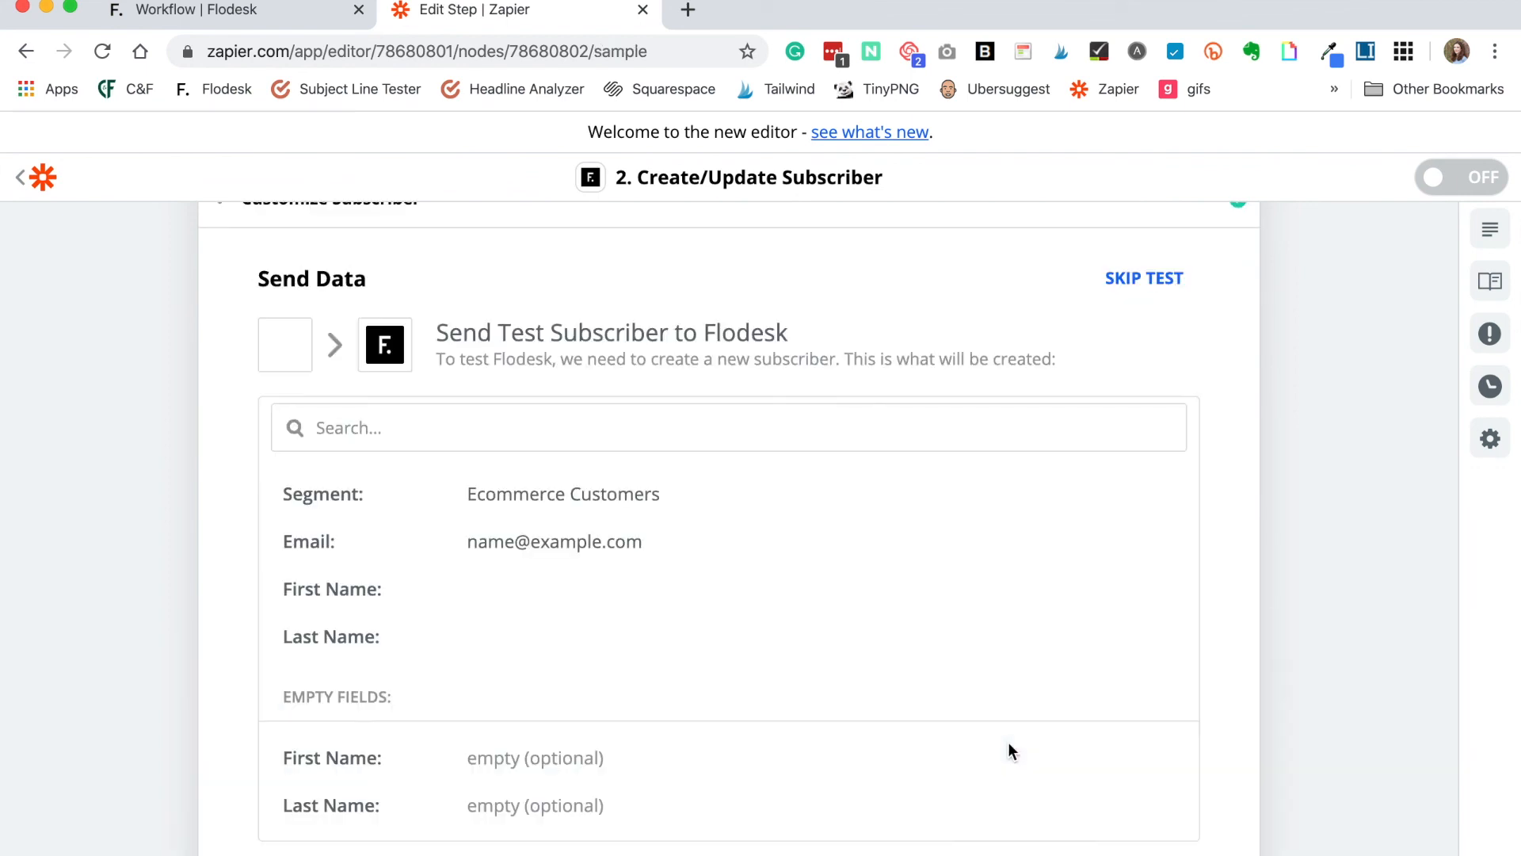
scroll(1000, 744, down, 2)
click(935, 806)
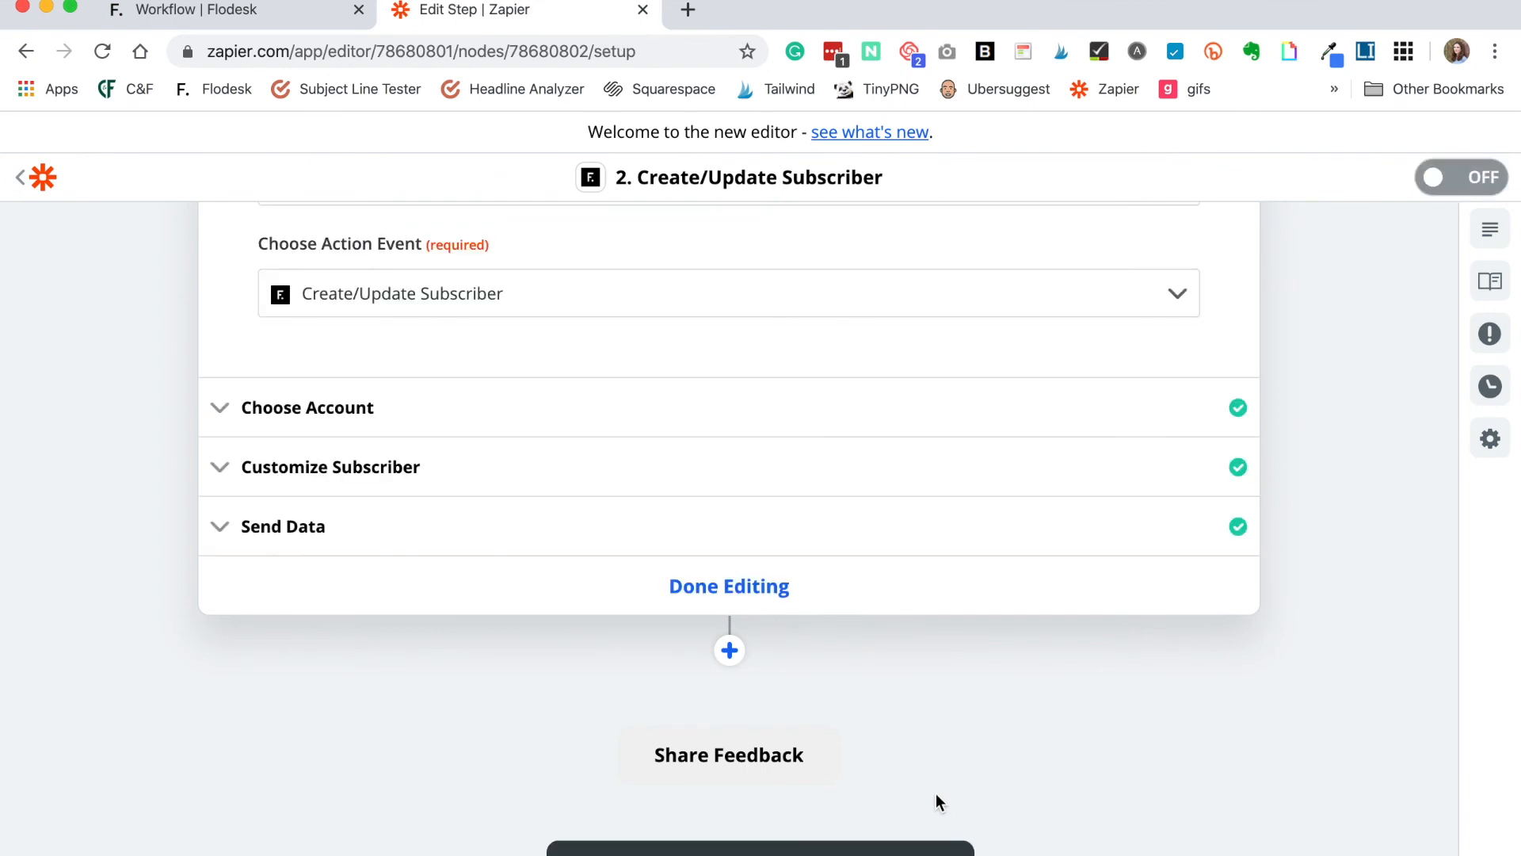
Step: Switch back to Flodesk, leave the workflow unpublished, and open the Ecommerce Customers segment to check for the test subscriber
click(228, 16)
click(49, 148)
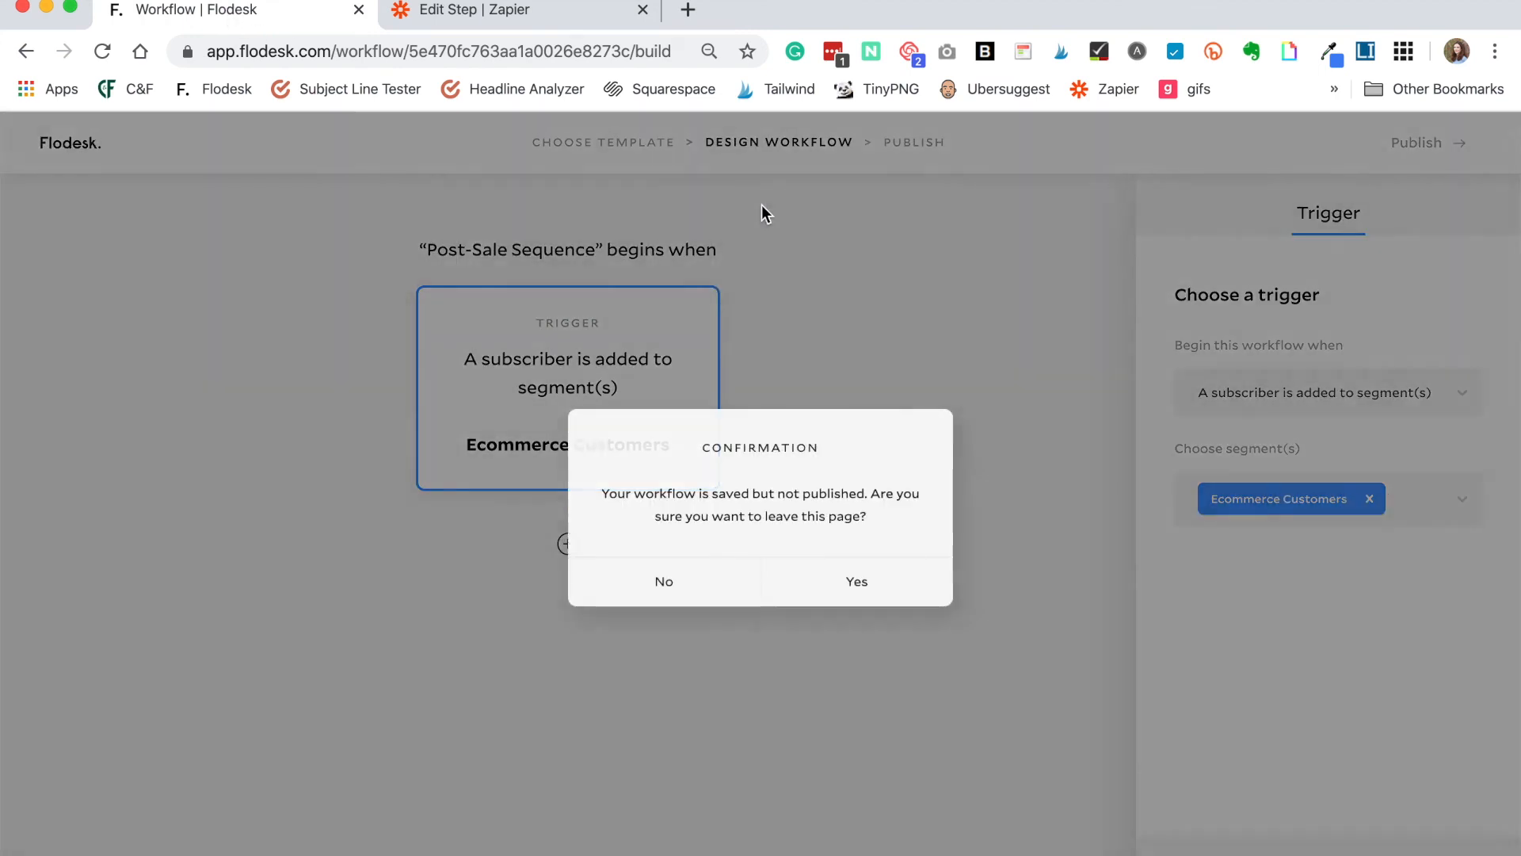
click(861, 580)
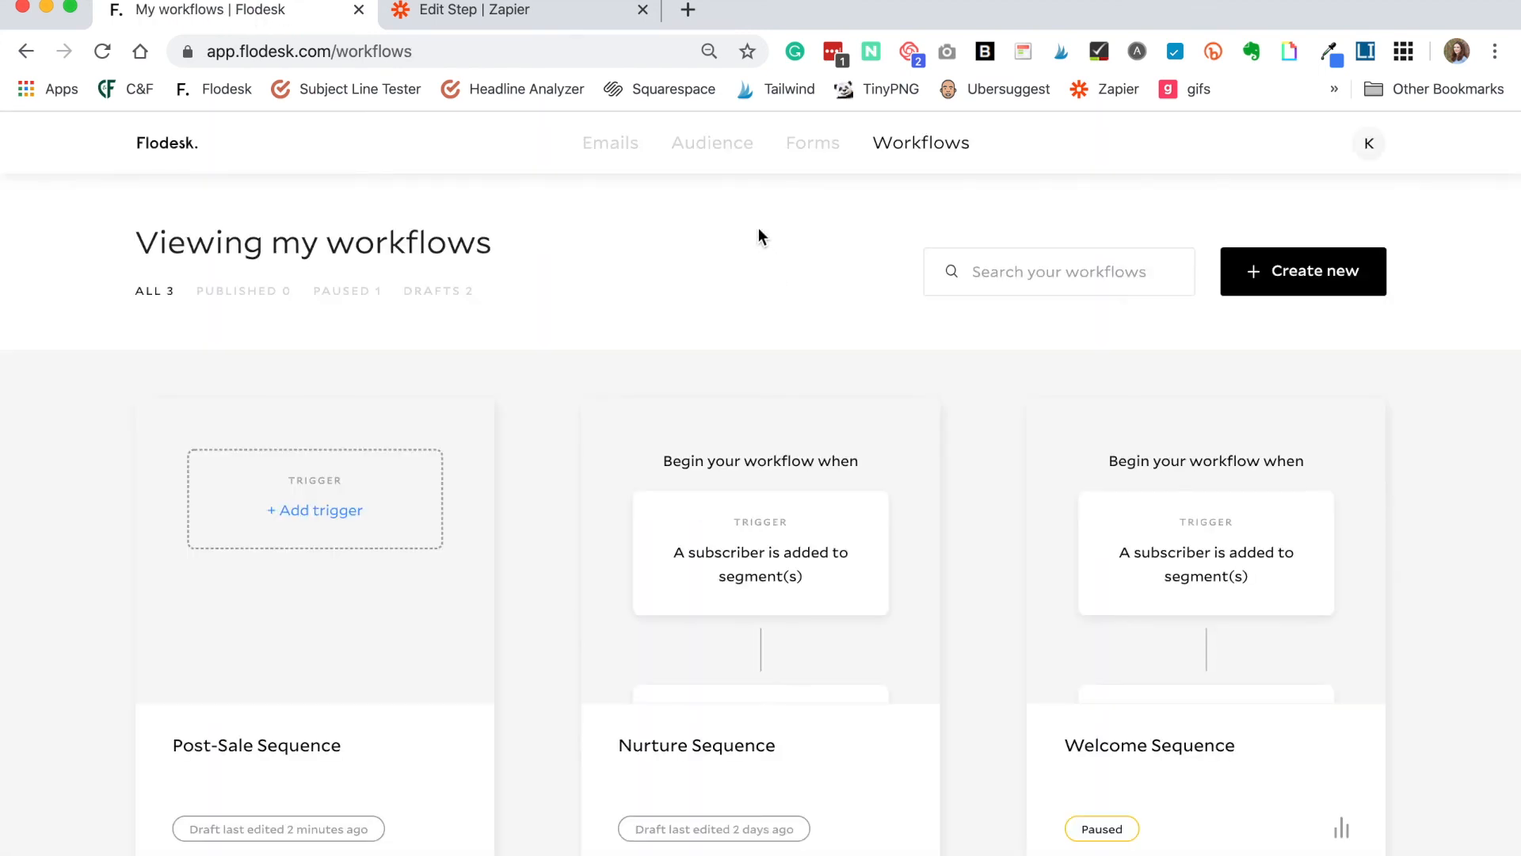
mouse_move(720, 151)
click(767, 237)
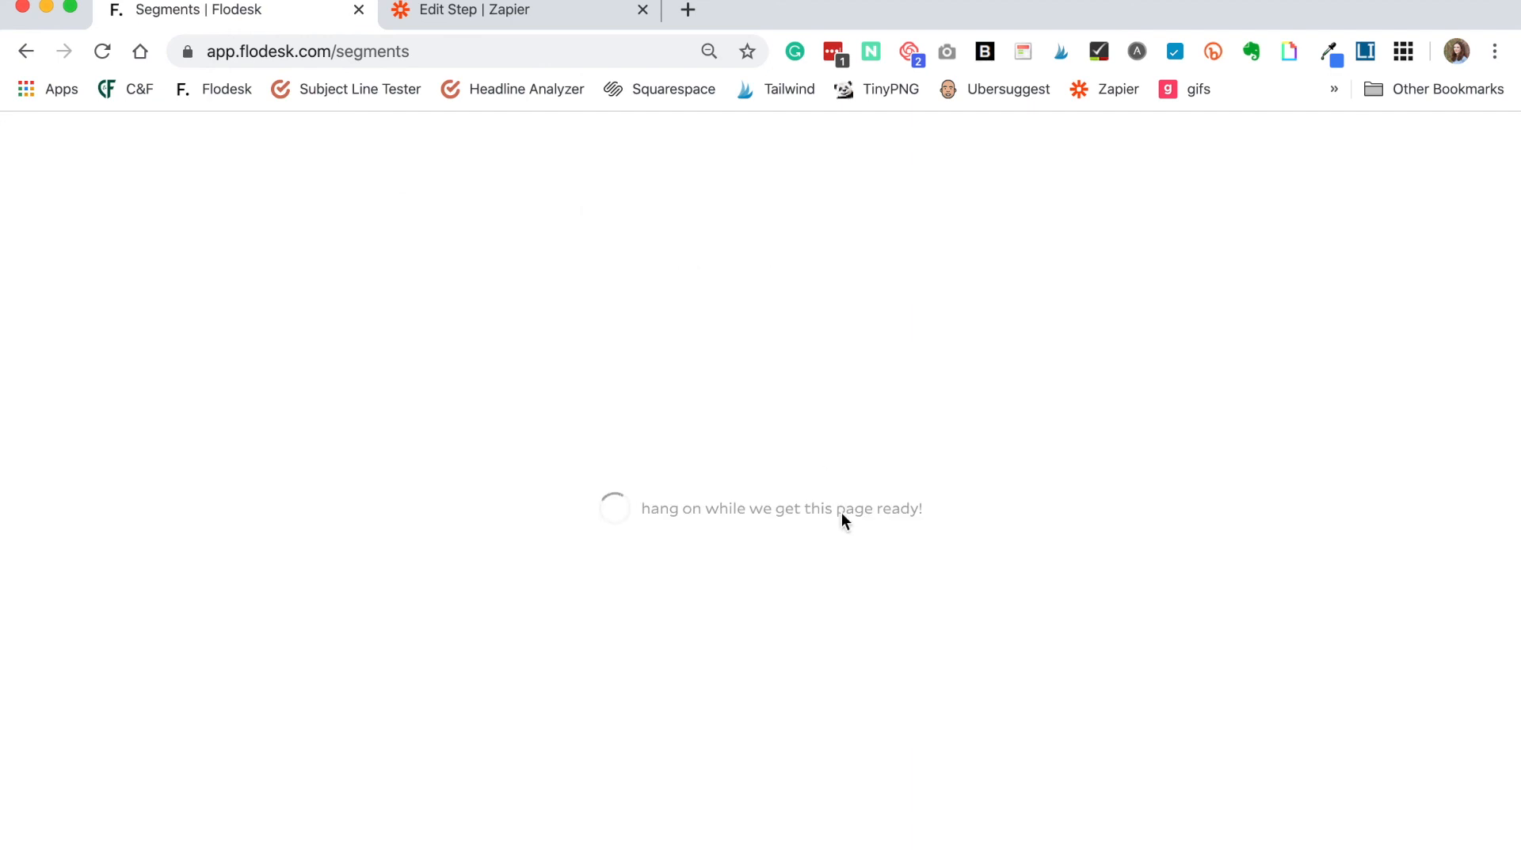
mouse_move(842, 512)
click(788, 568)
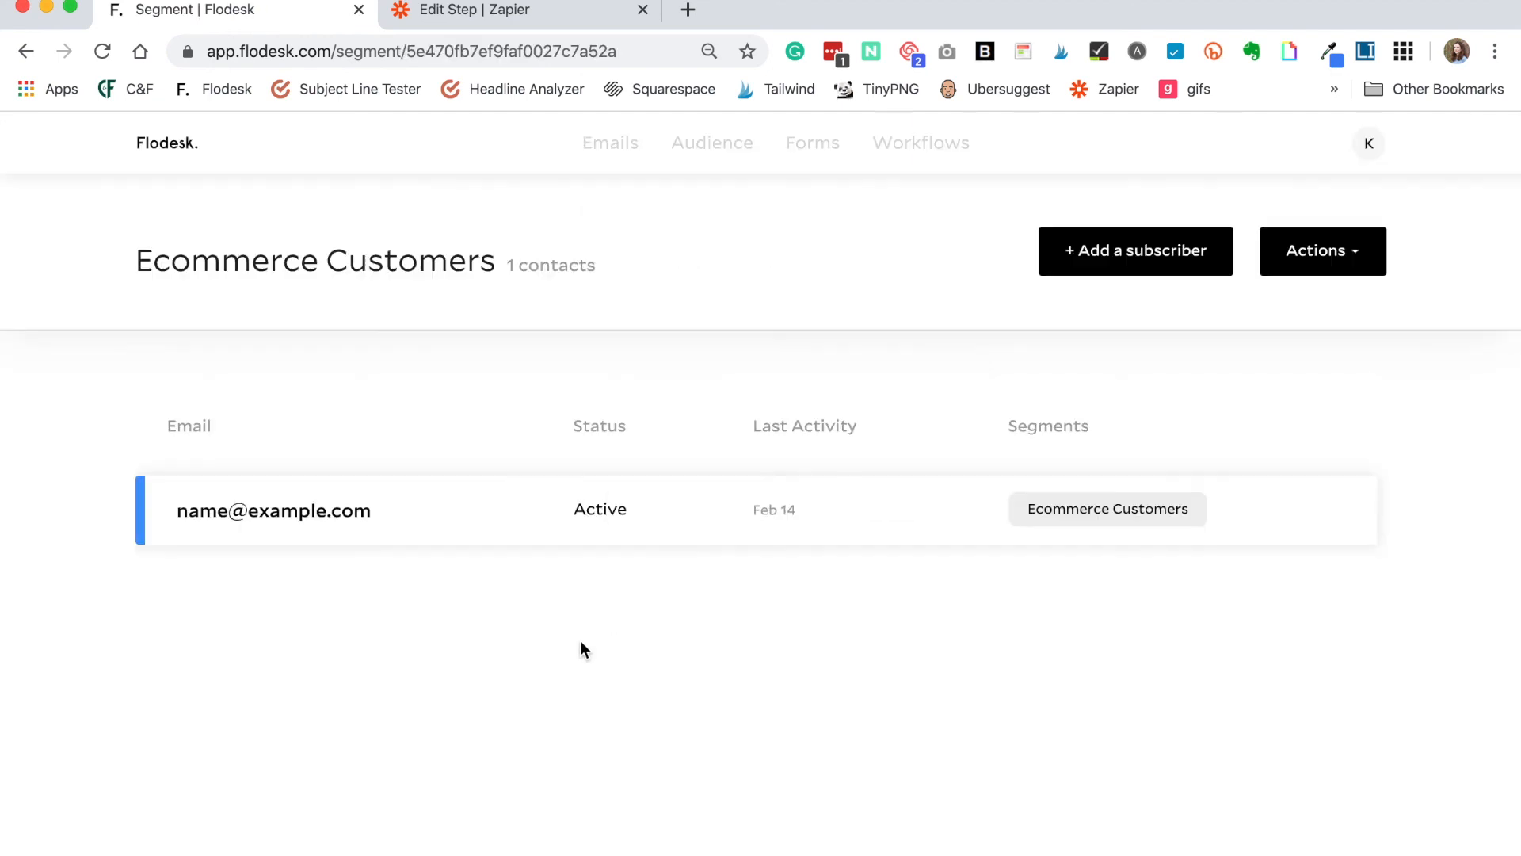